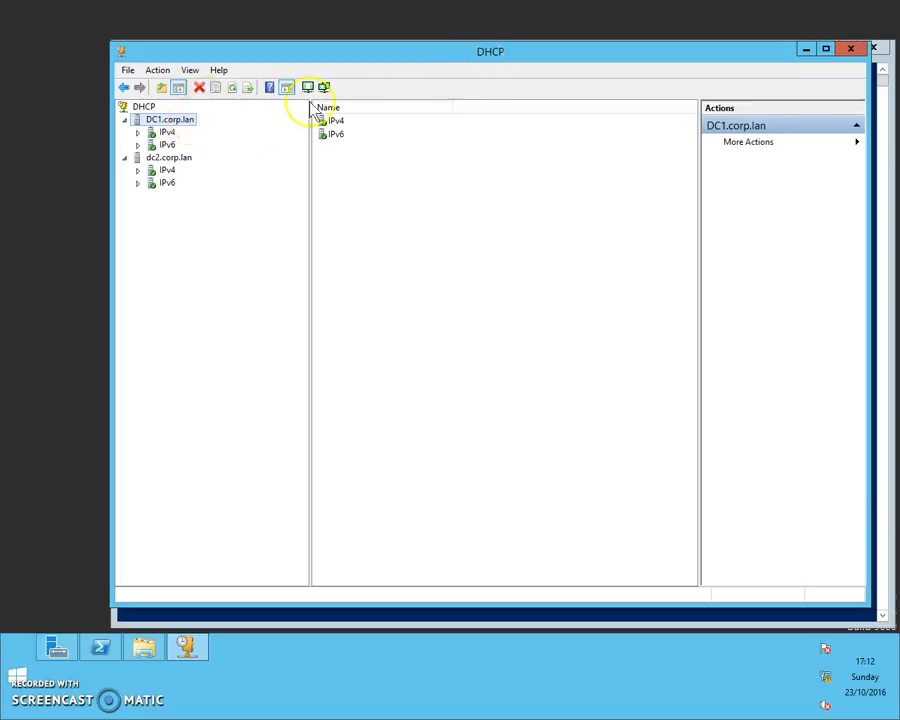
Open the properties of the DC1.corp.lan server and review its database path and backup path.
left_click(192, 124)
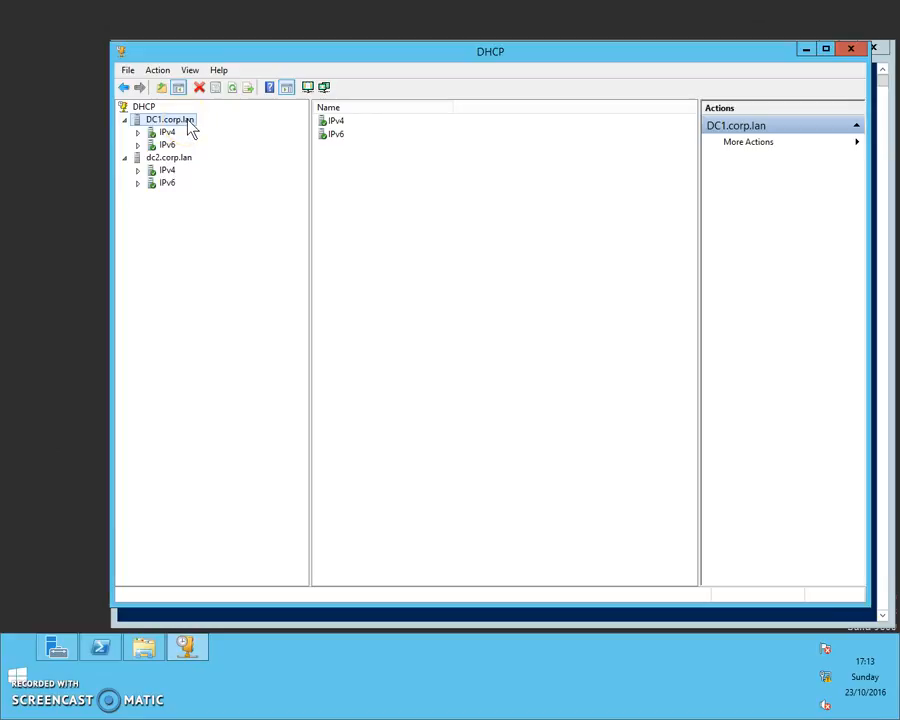
right_click(194, 128)
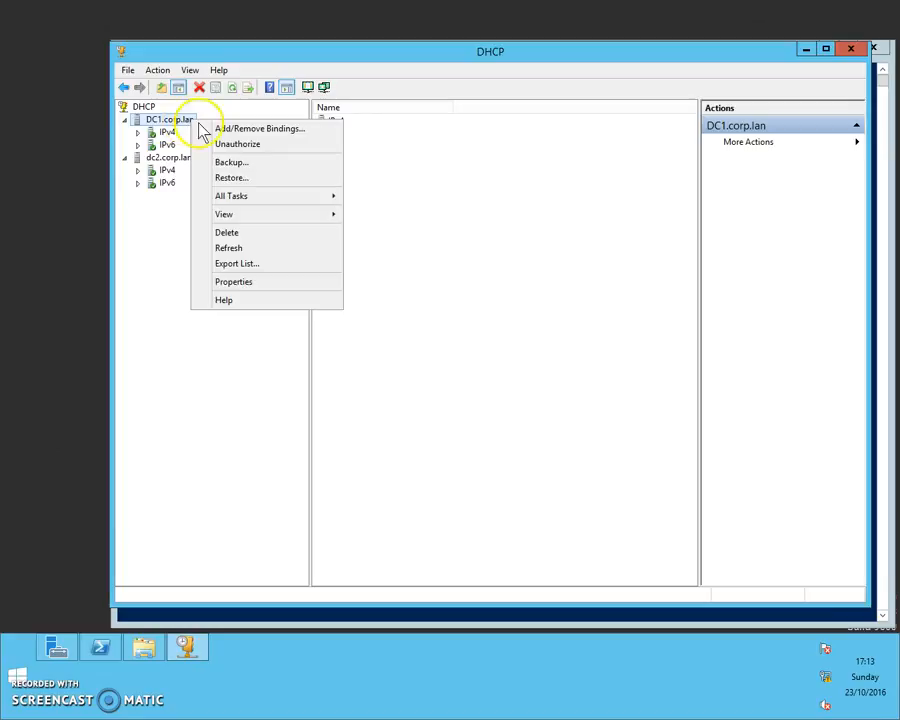
left_click(274, 285)
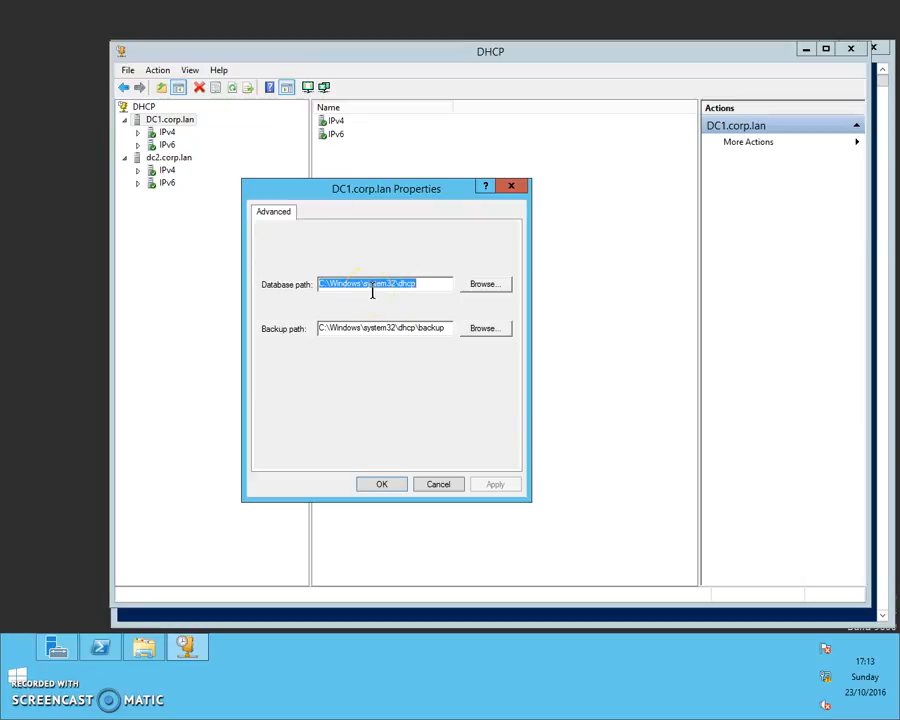
left_click(426, 284)
left_click(426, 284)
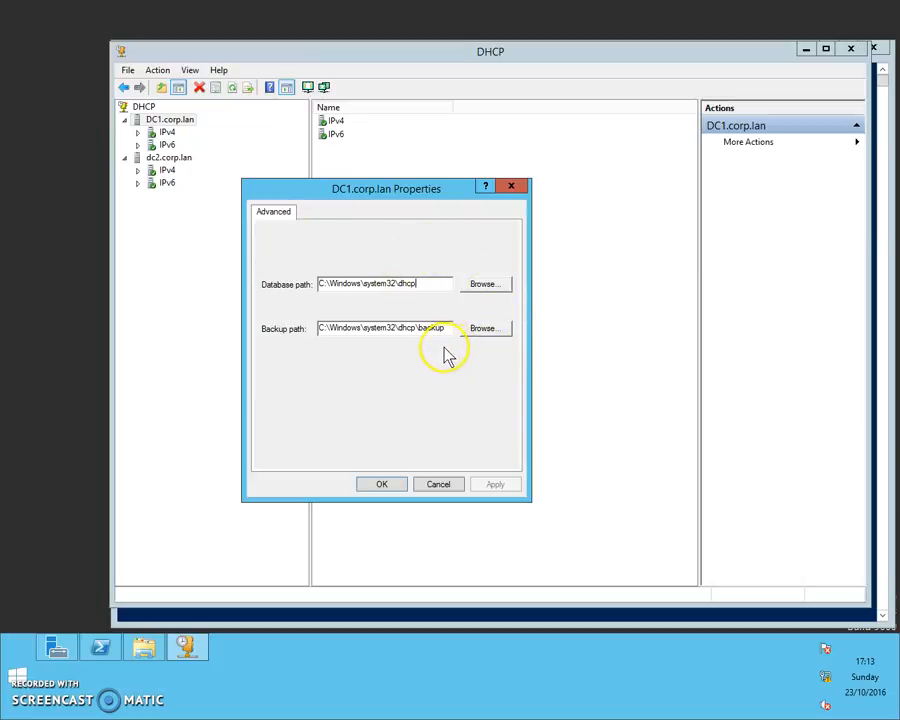
Inspect the dhcp folder and its backup subfolder in File Explorer, and return to dismiss the DC1.corp.lan properties without changes.
left_click(150, 658)
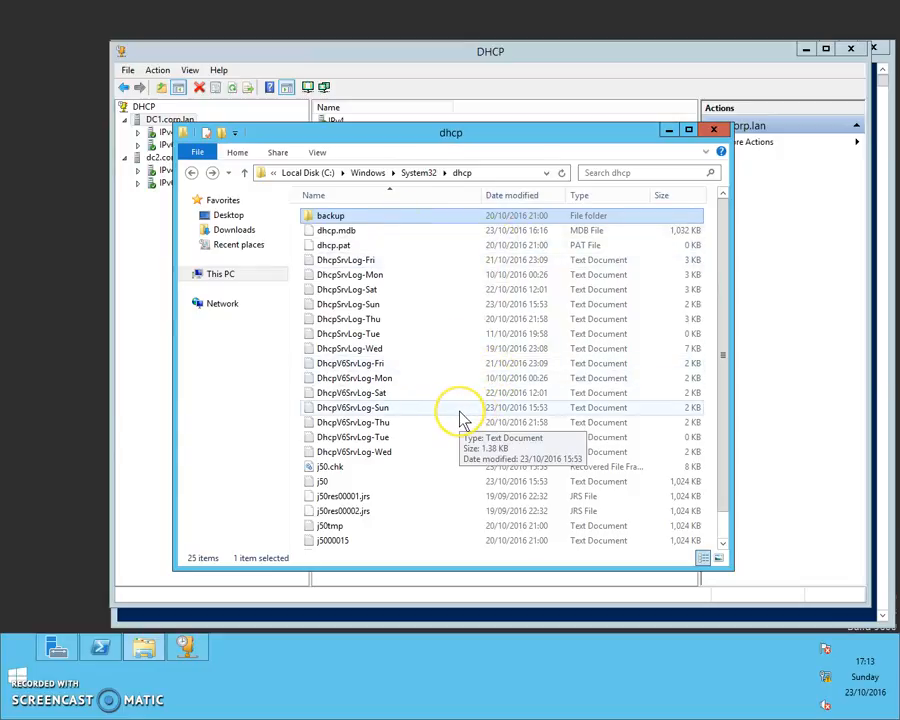
scroll(463, 418, "down", 1)
scroll(457, 345, "up", 1)
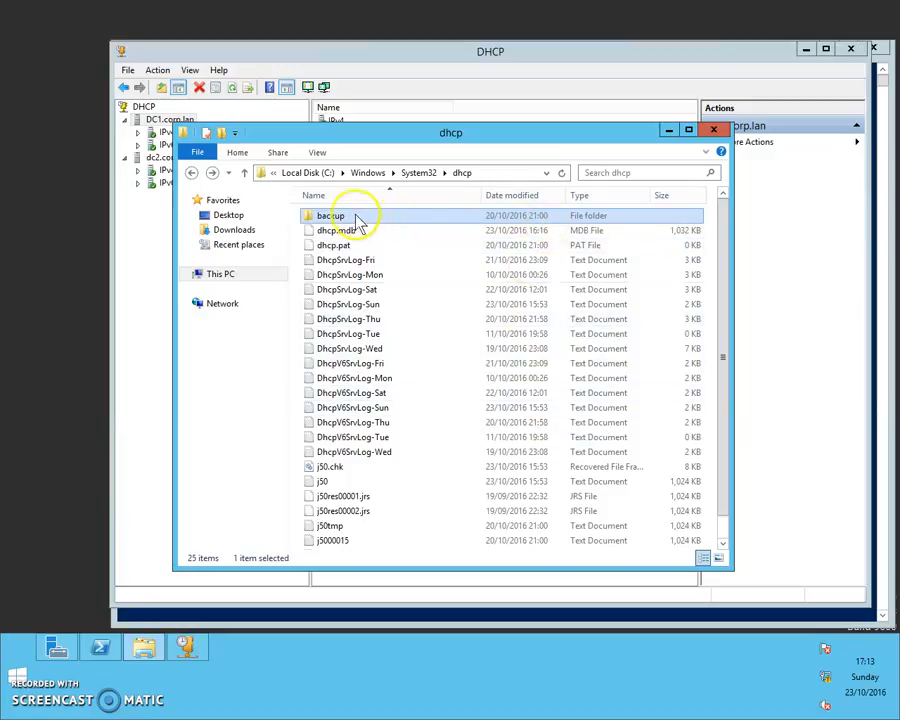
double_click(358, 216)
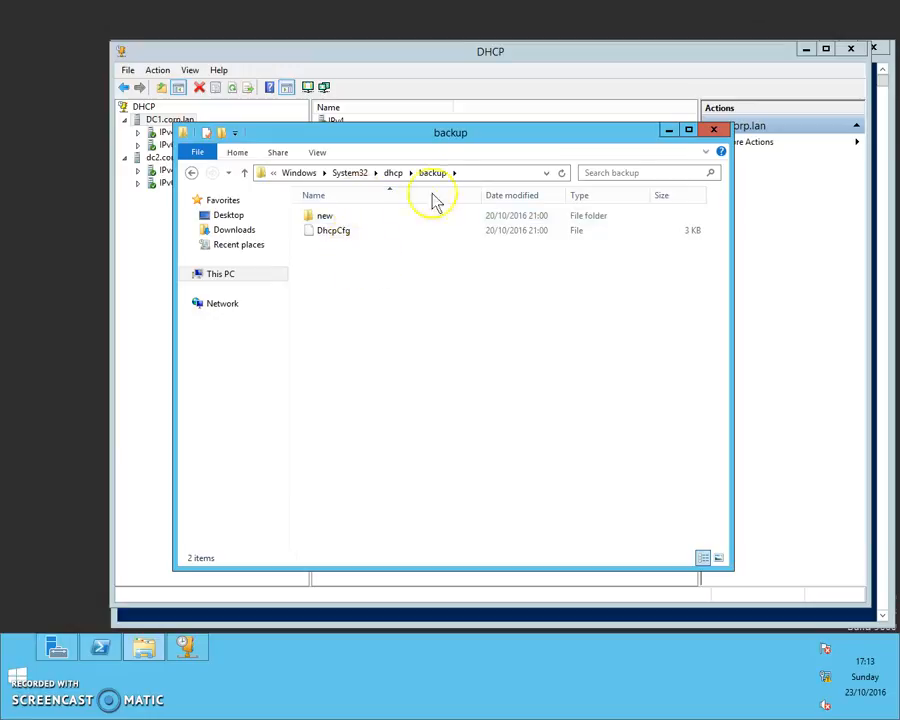
left_click(668, 131)
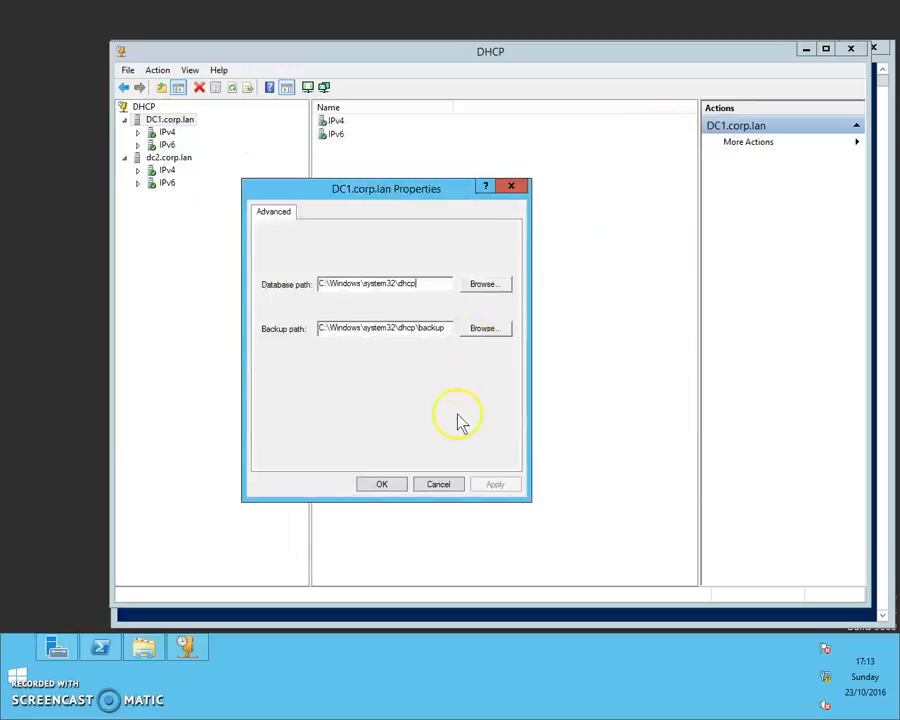
left_click(438, 486)
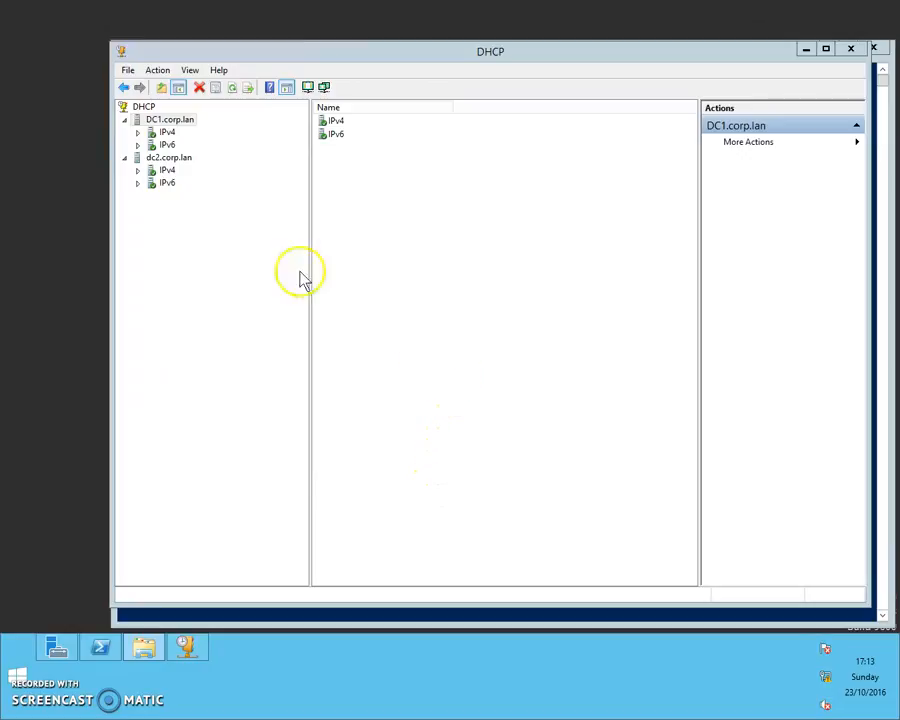
Expand the IPv4 node of DC1.corp.lan and view its Server Options and their available commands.
left_click(138, 132)
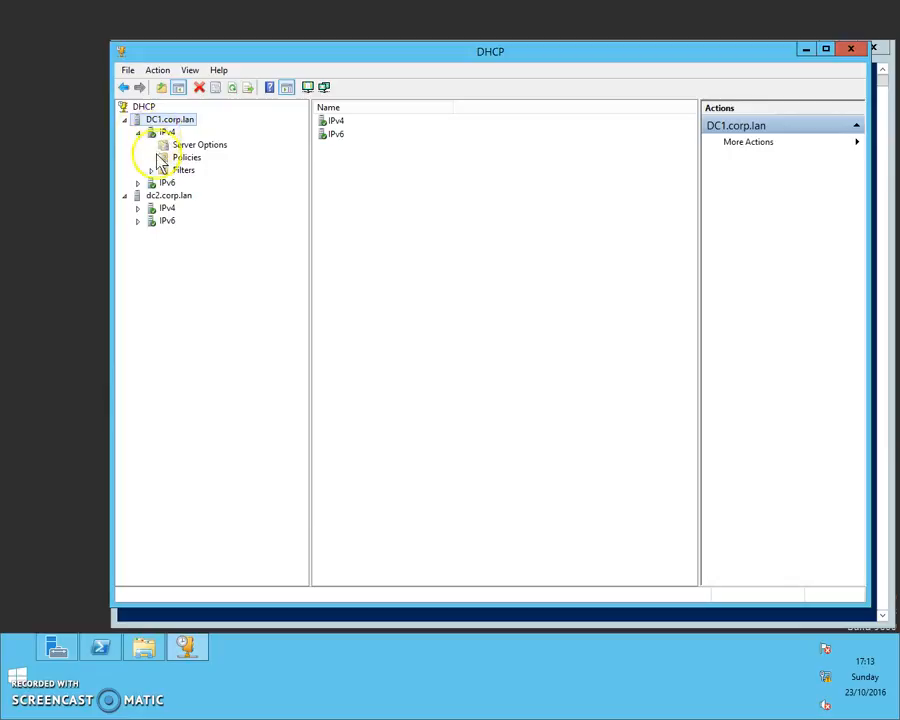
left_click(219, 152)
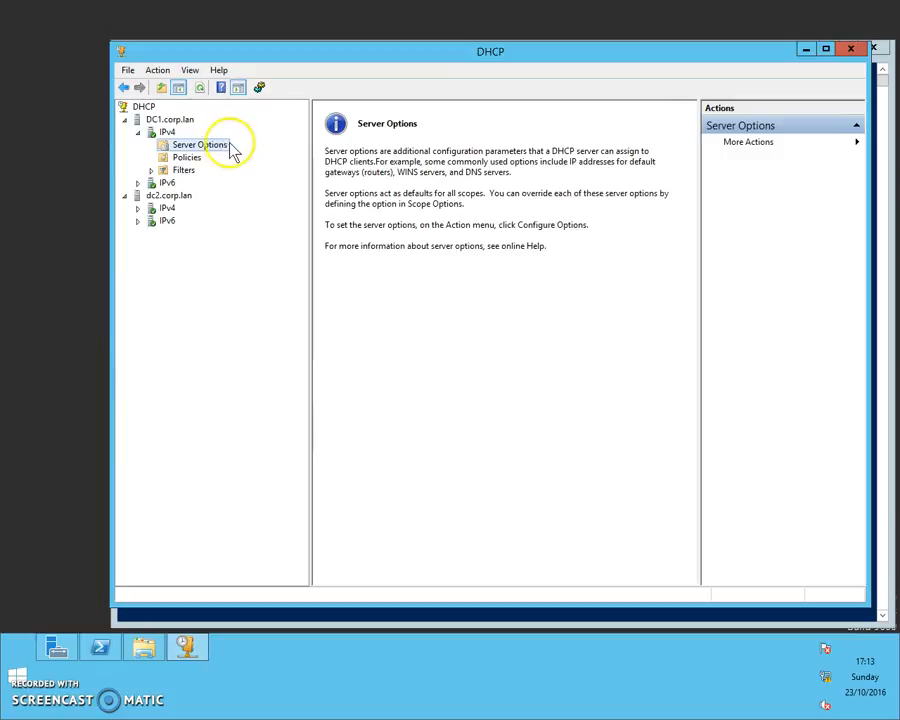
right_click(228, 143)
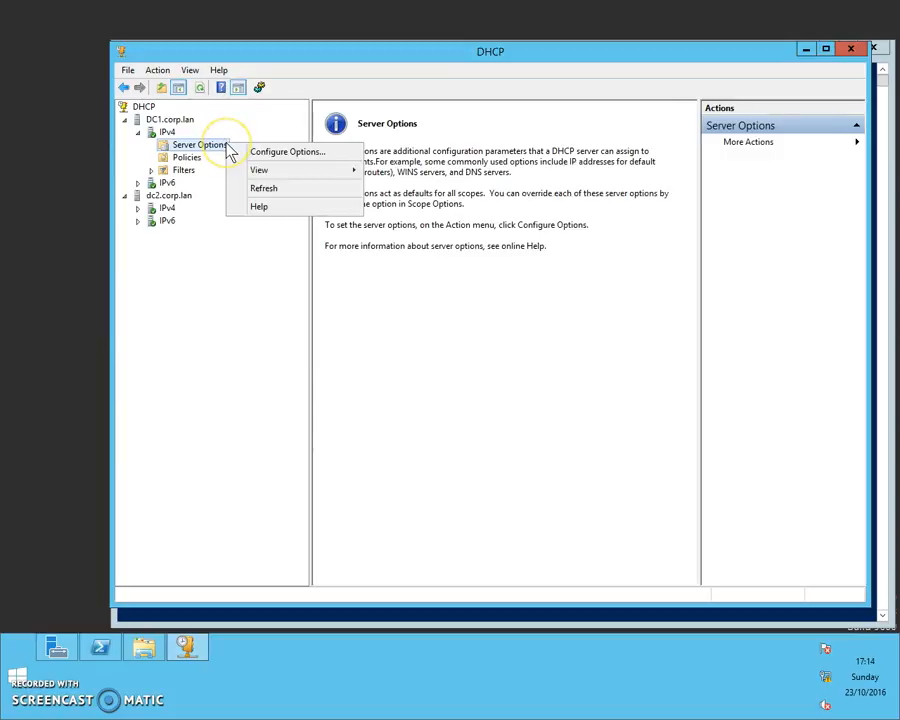
Start a new IPv4 scope on DC1.corp.lan with ClientScope as both its name and description.
left_click(170, 134)
right_click(176, 136)
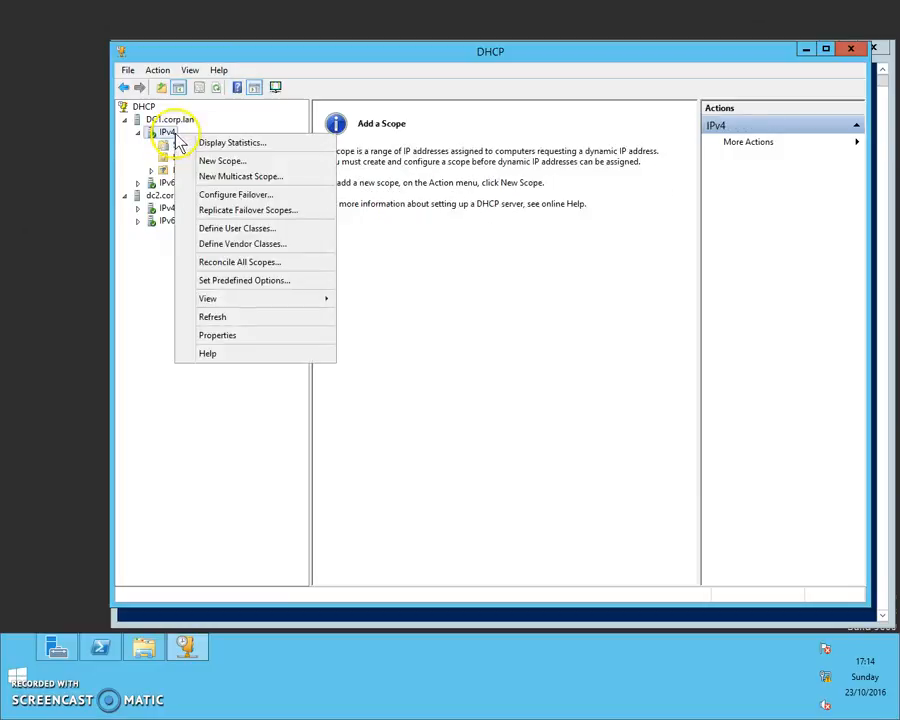
left_click(222, 157)
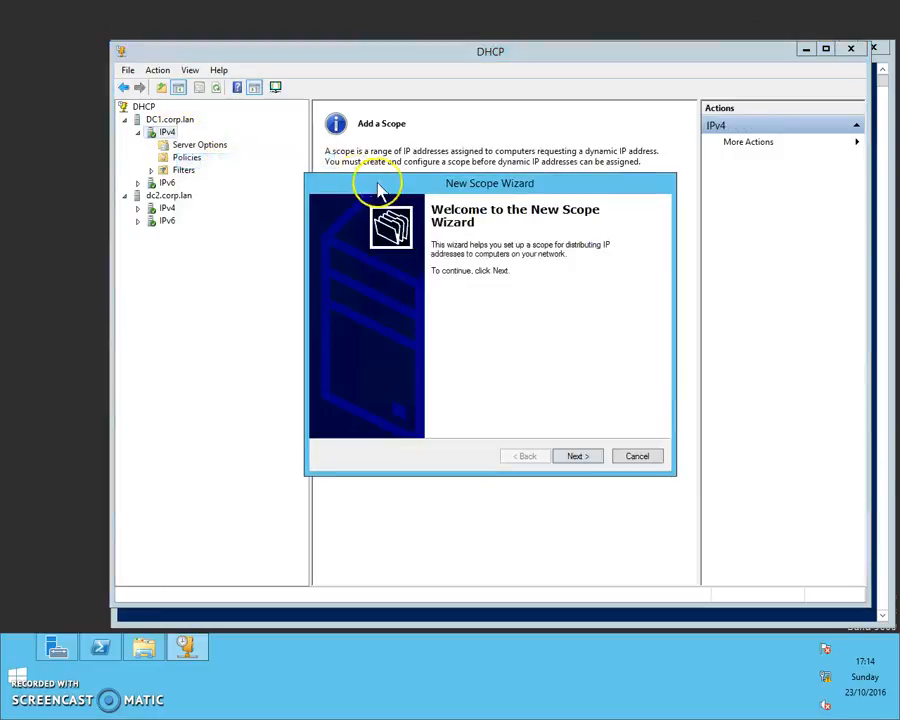
left_click(578, 456)
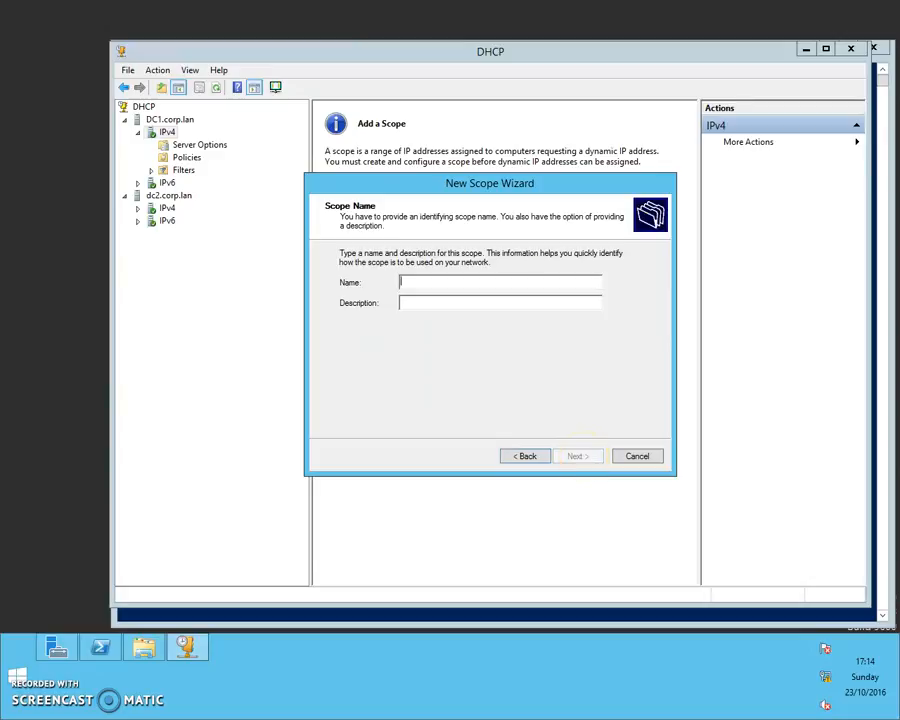
type("ClientSc")
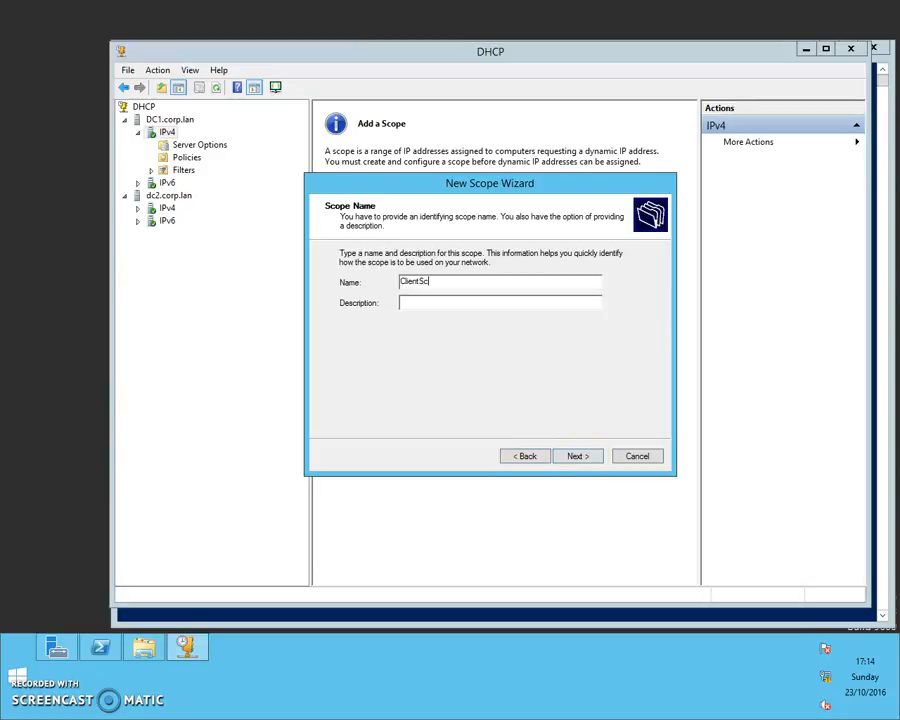
type("ope")
type("ClientS")
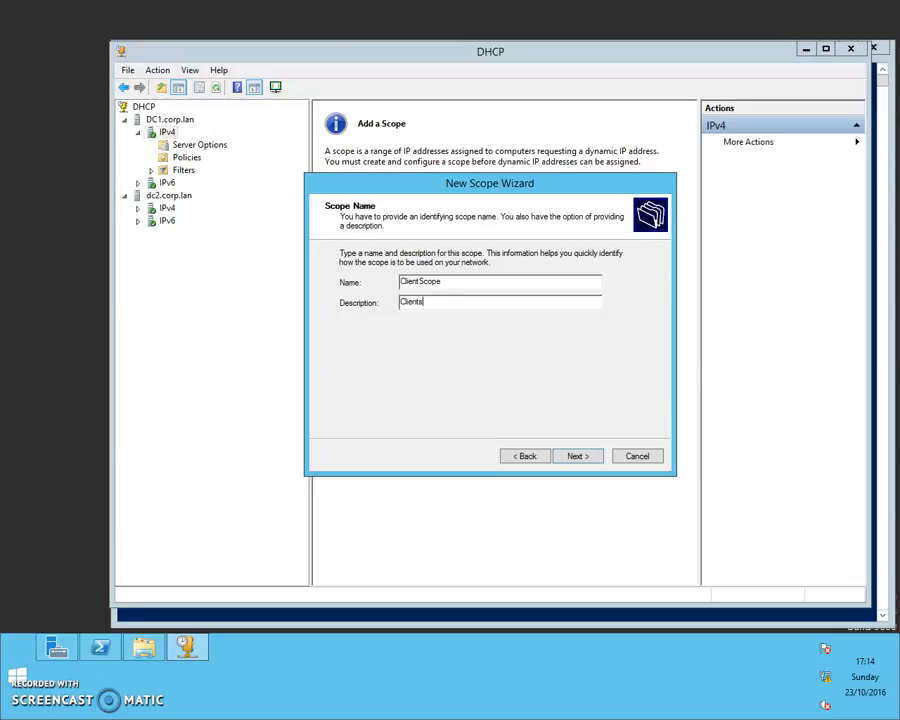
type("cope")
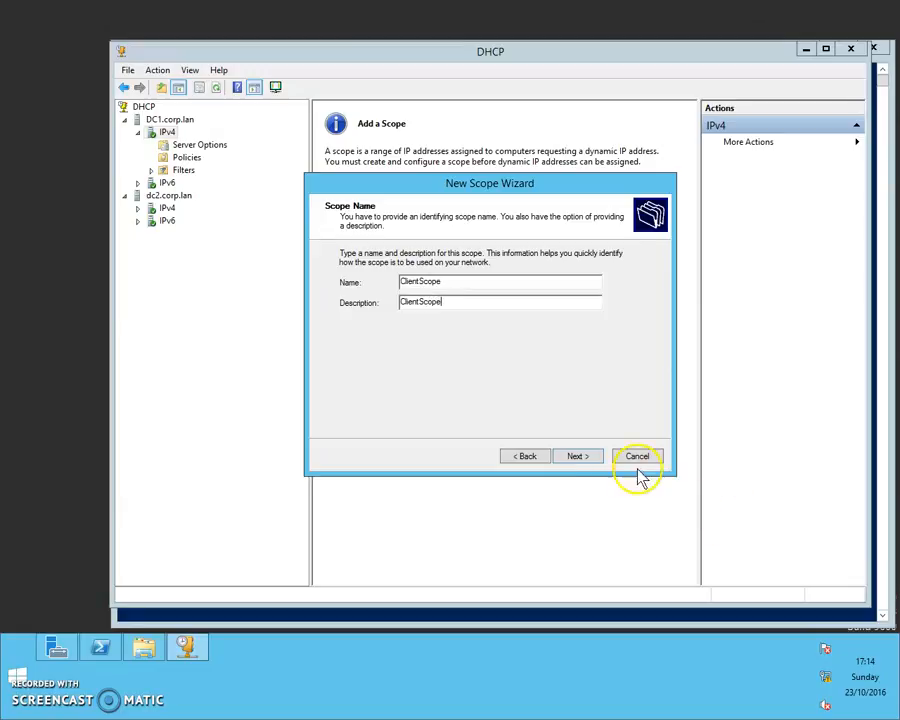
left_click(578, 457)
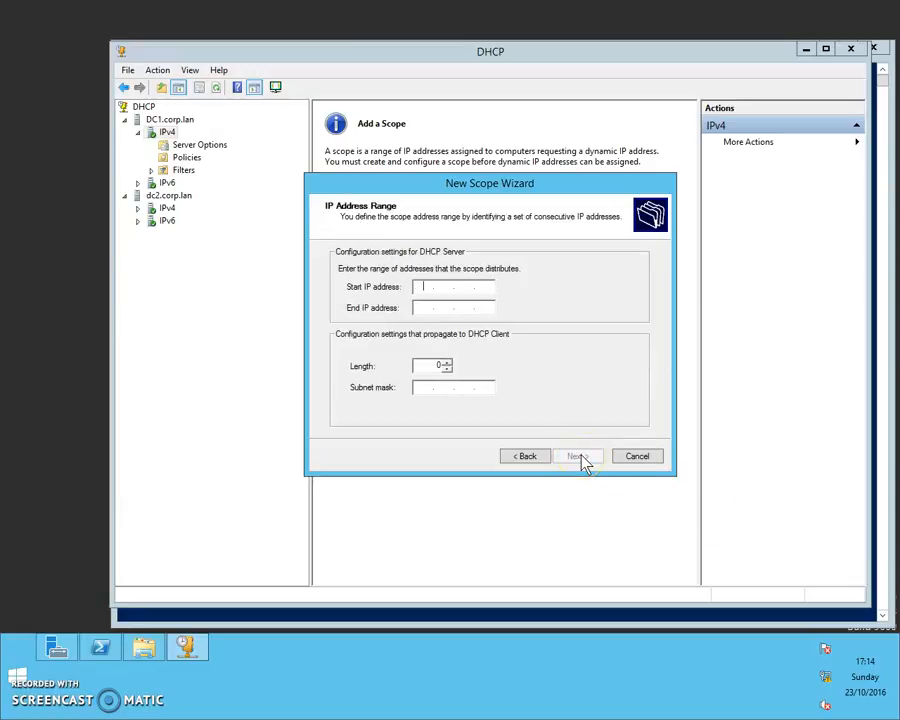
Set the scope's address range to 10.0.0.150 through 10.0.0.199 with a subnet mask length of 24.
left_click(580, 481)
type("10.0150.150")
left_click(414, 307)
type("1")
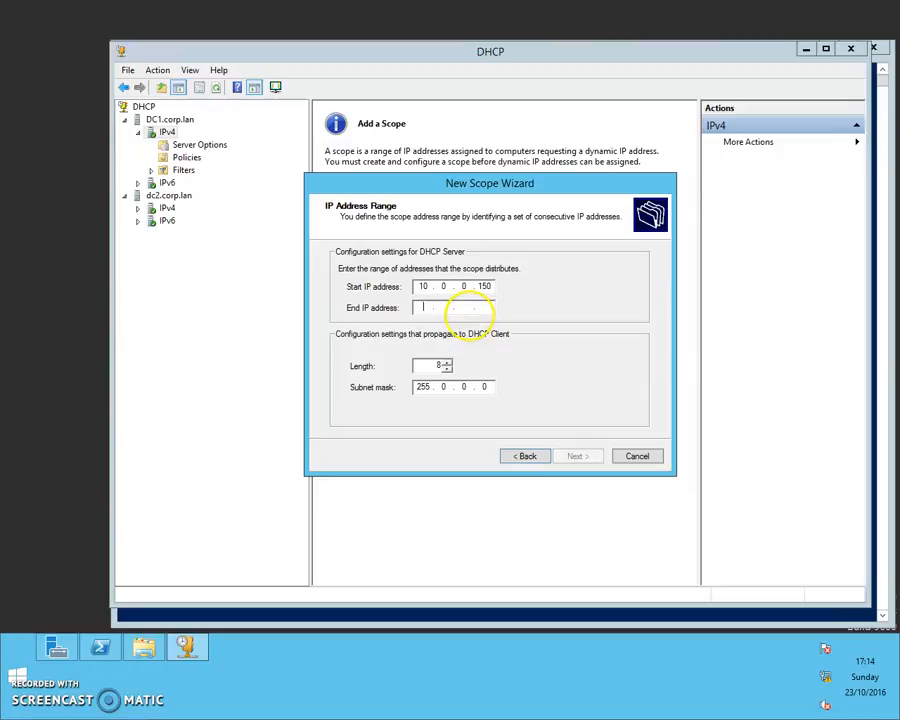
type("0.")
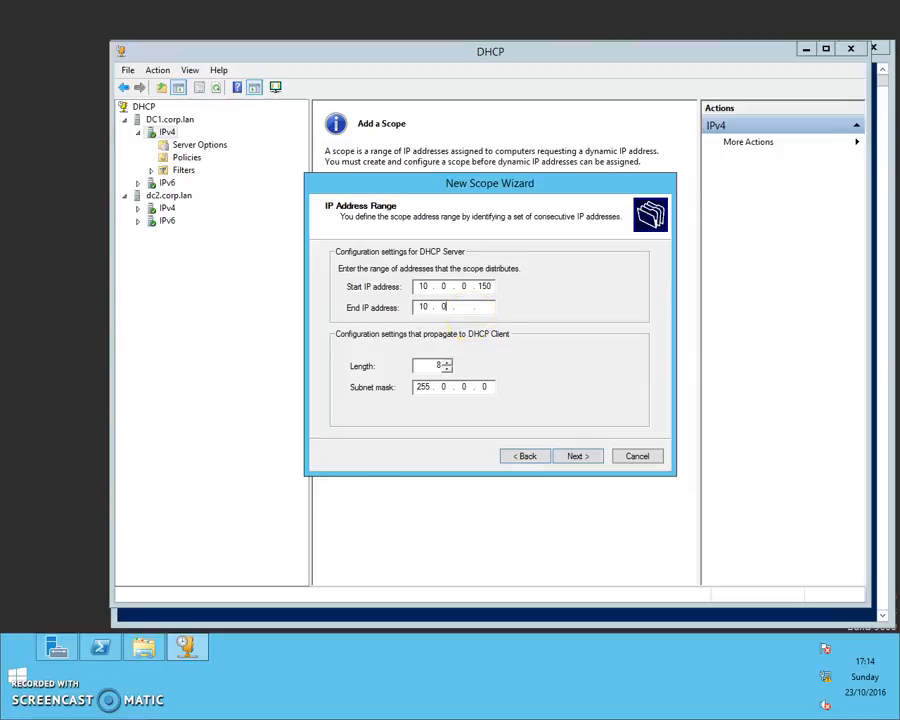
type("0.0.199")
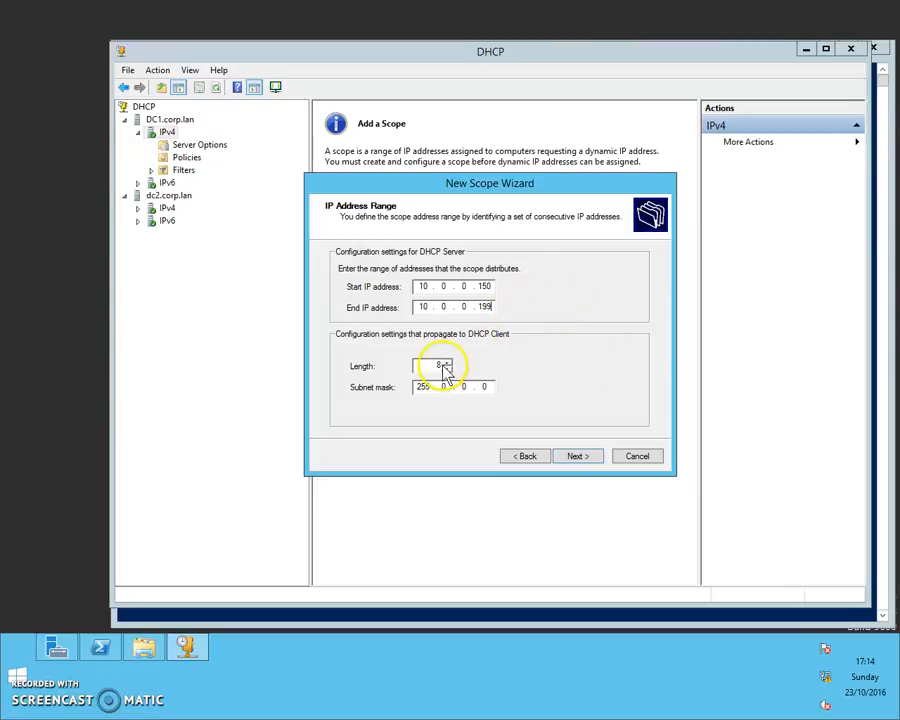
key("Tab")
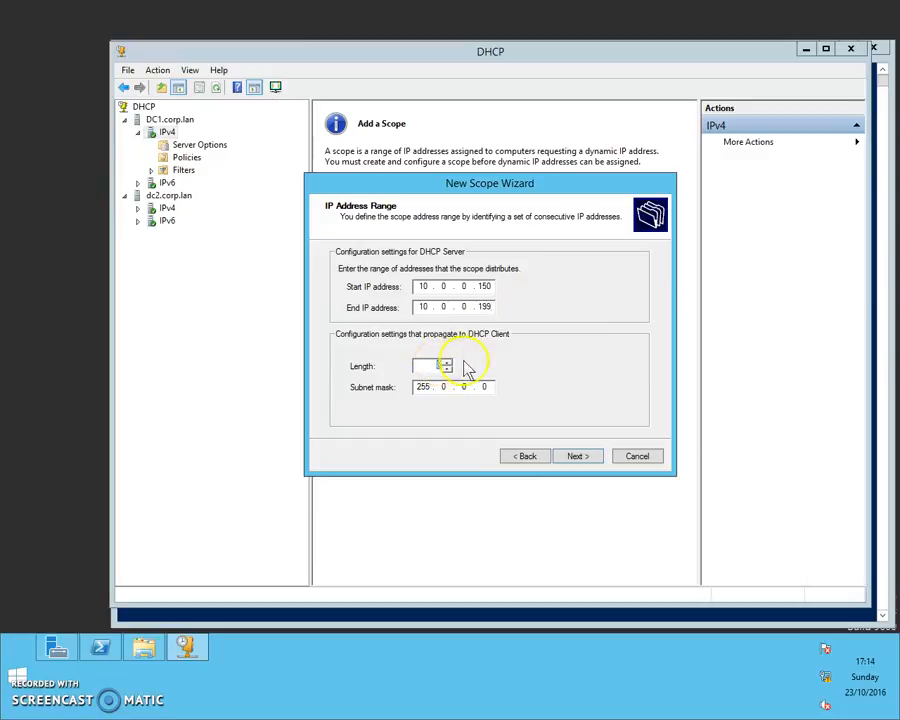
type("24")
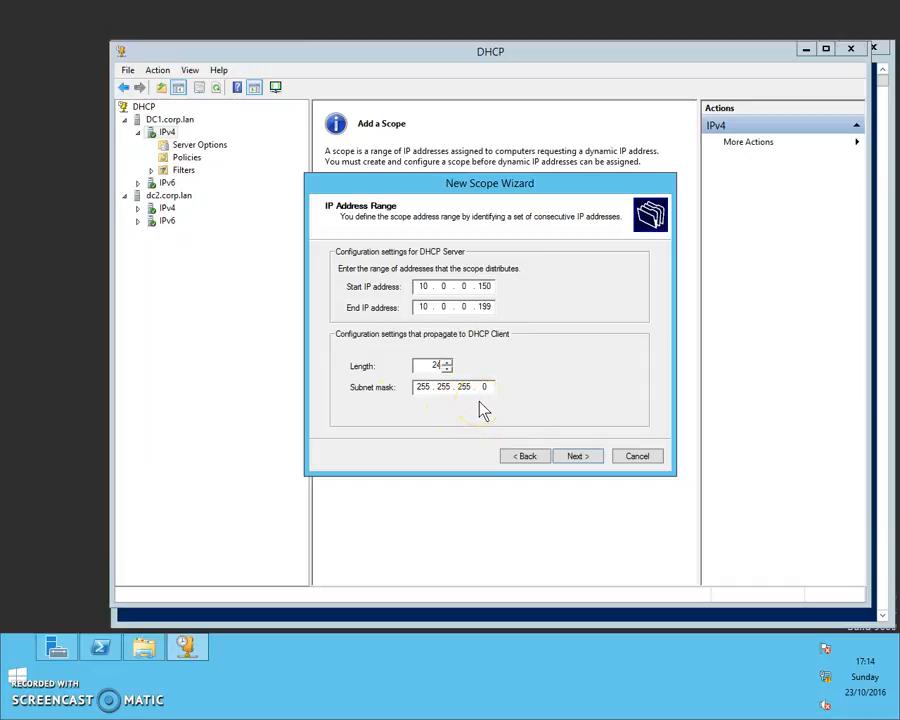
left_click(600, 466)
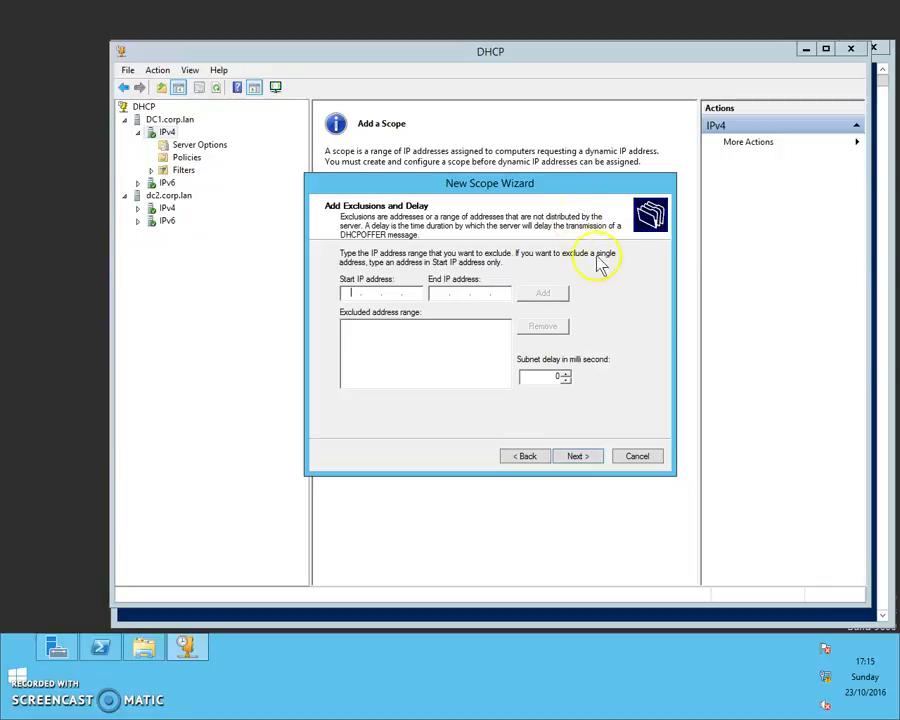
Exclude the addresses 10.0.0.190 to 10.0.0.199 from the scope and continue to the lease duration.
type("10")
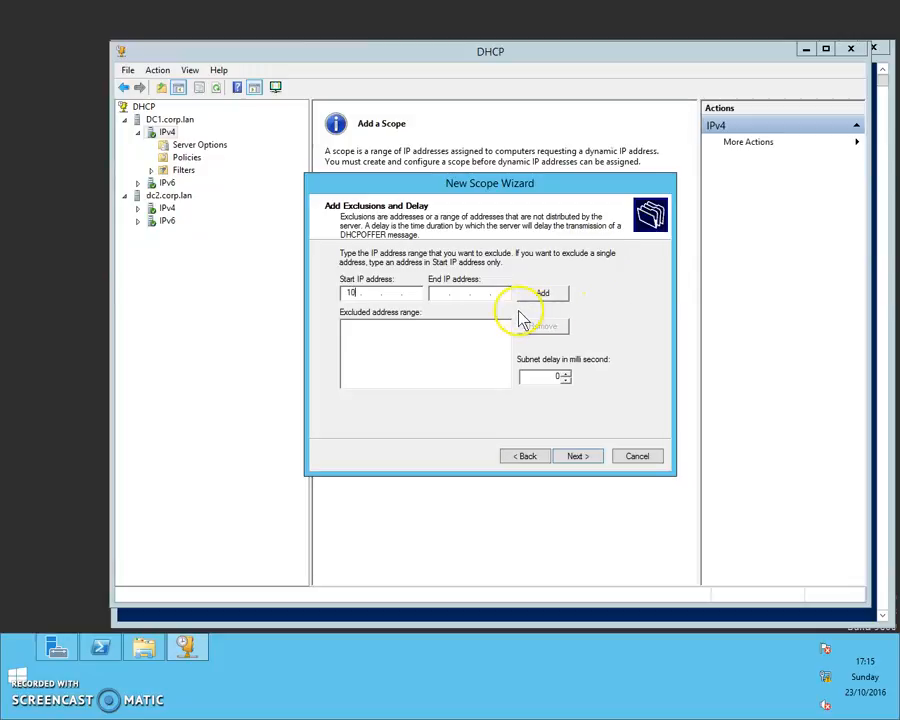
type(".")
type("0.0")
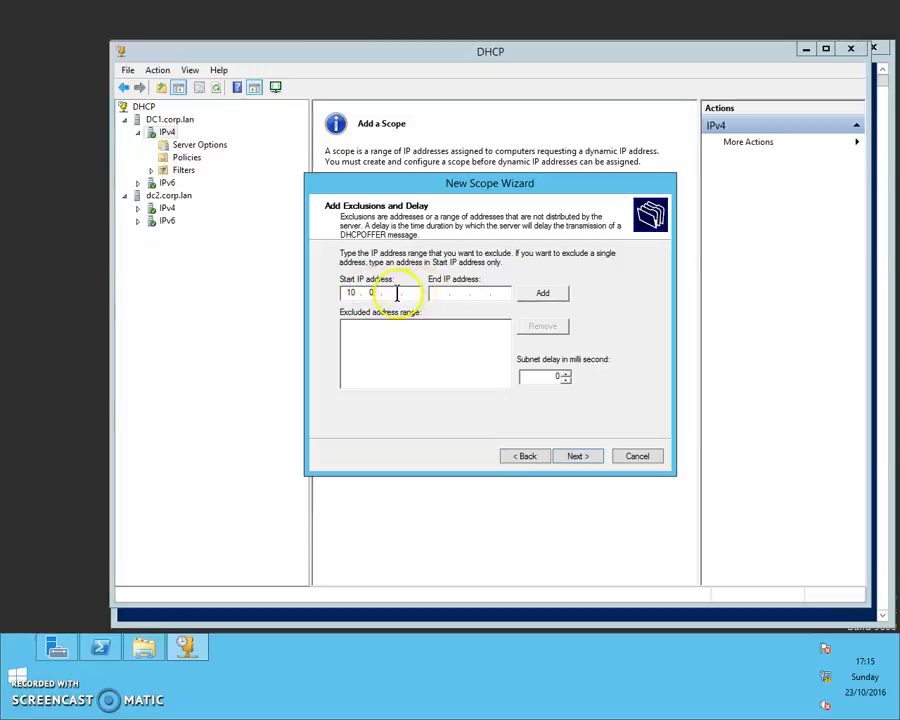
type(".")
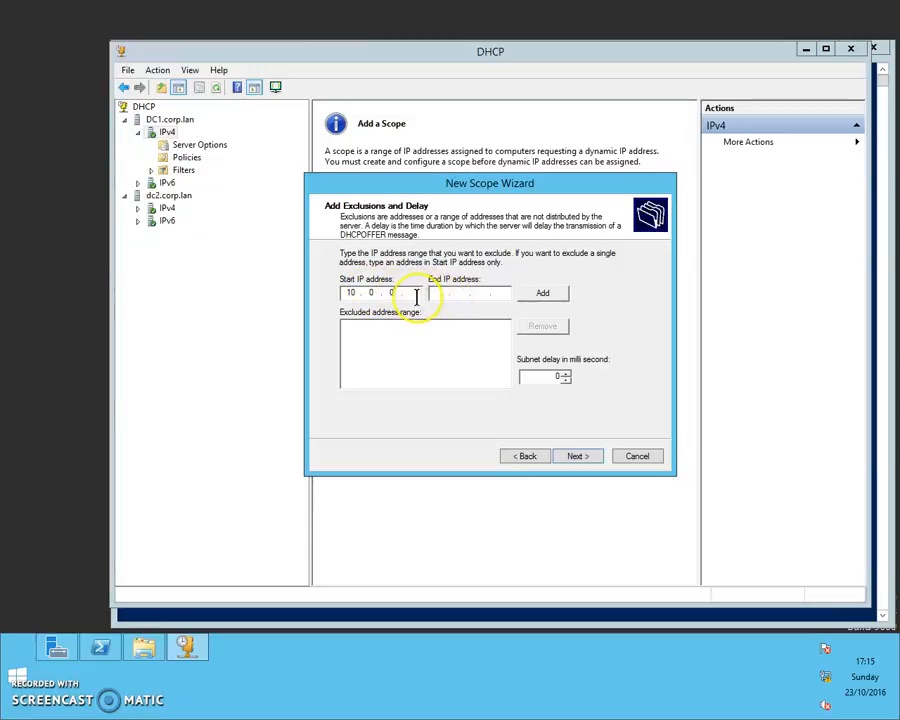
type("190")
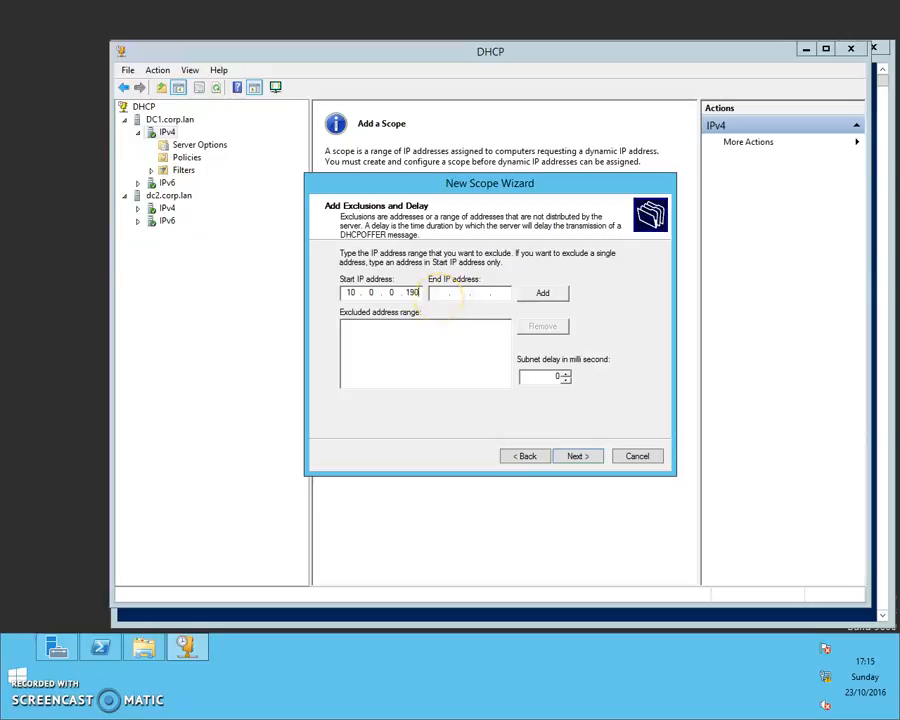
type("10.0.")
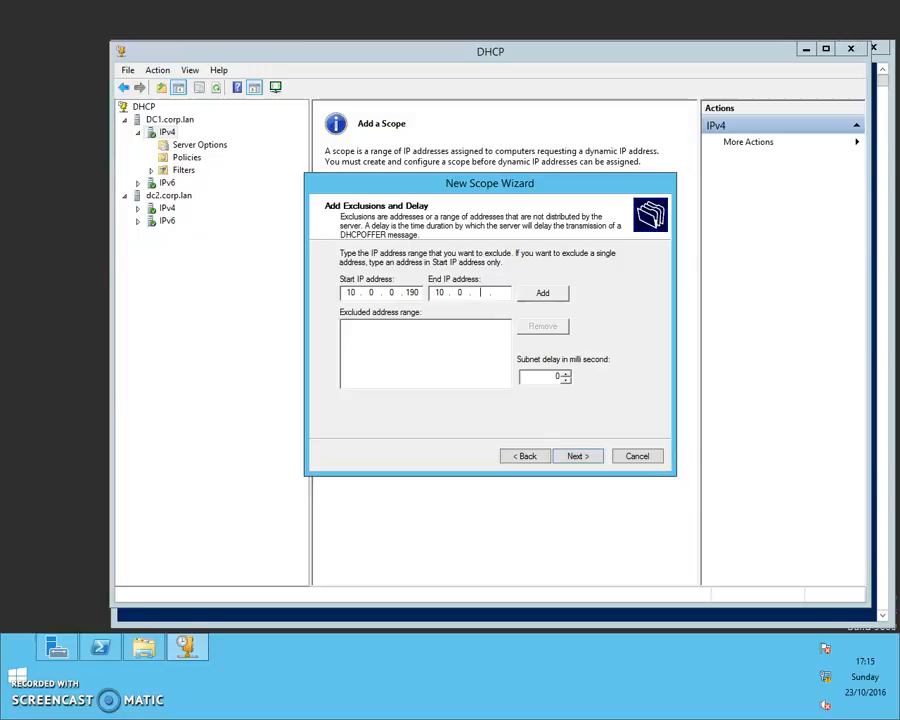
type("0.")
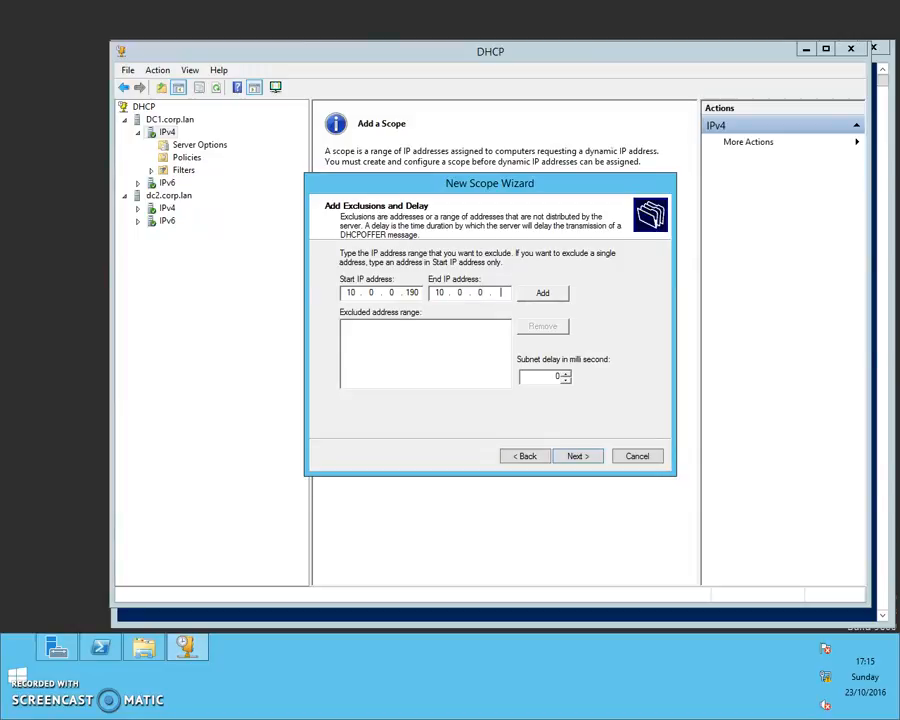
type("199")
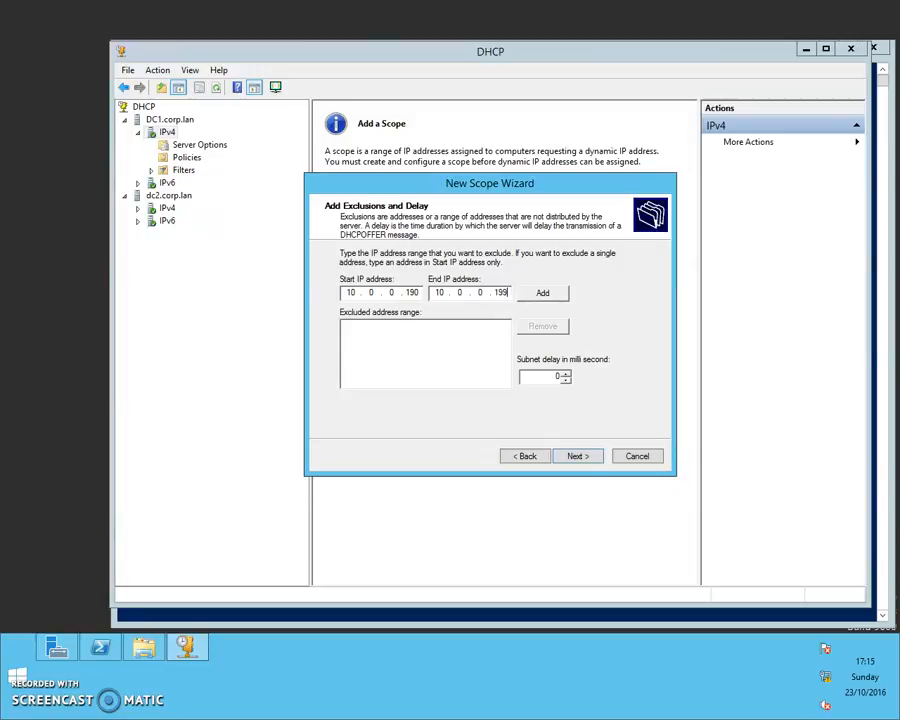
left_click(560, 294)
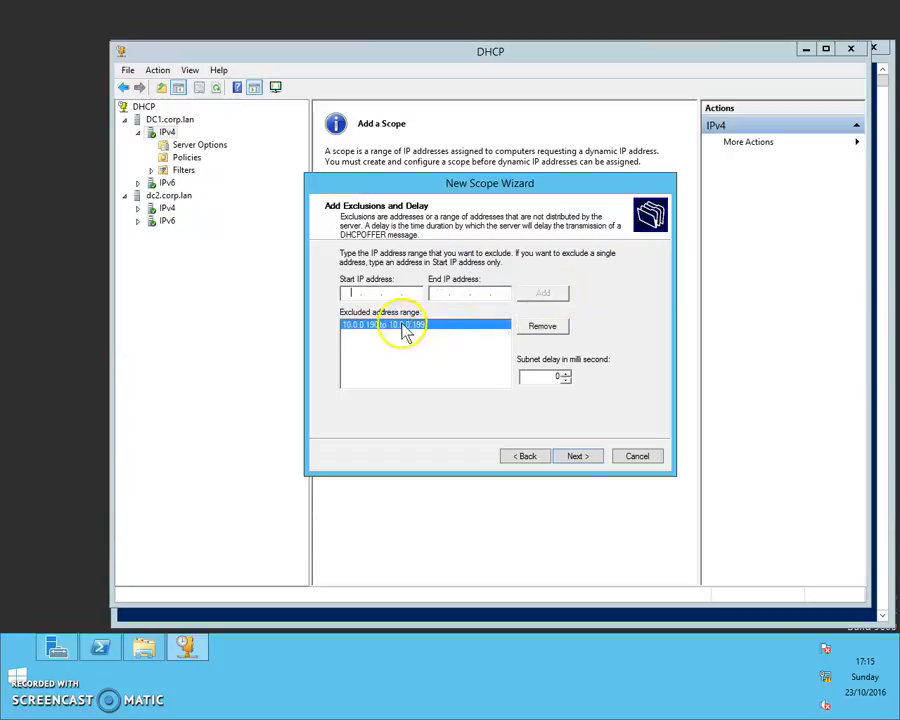
left_click(592, 460)
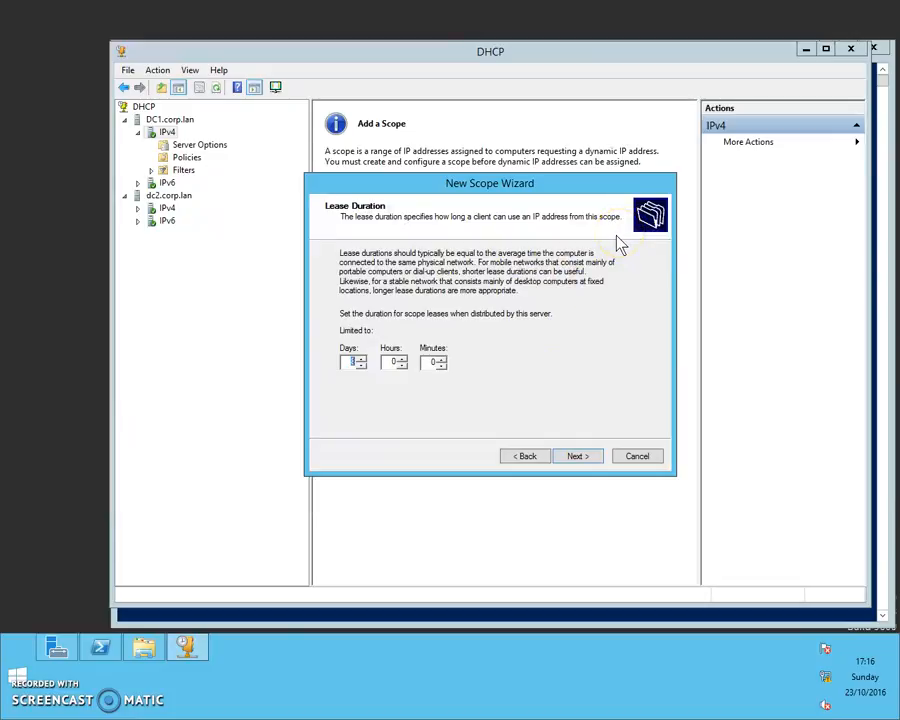
Adjust the number of days in the scope's lease duration and continue to the DHCP options.
double_click(356, 361)
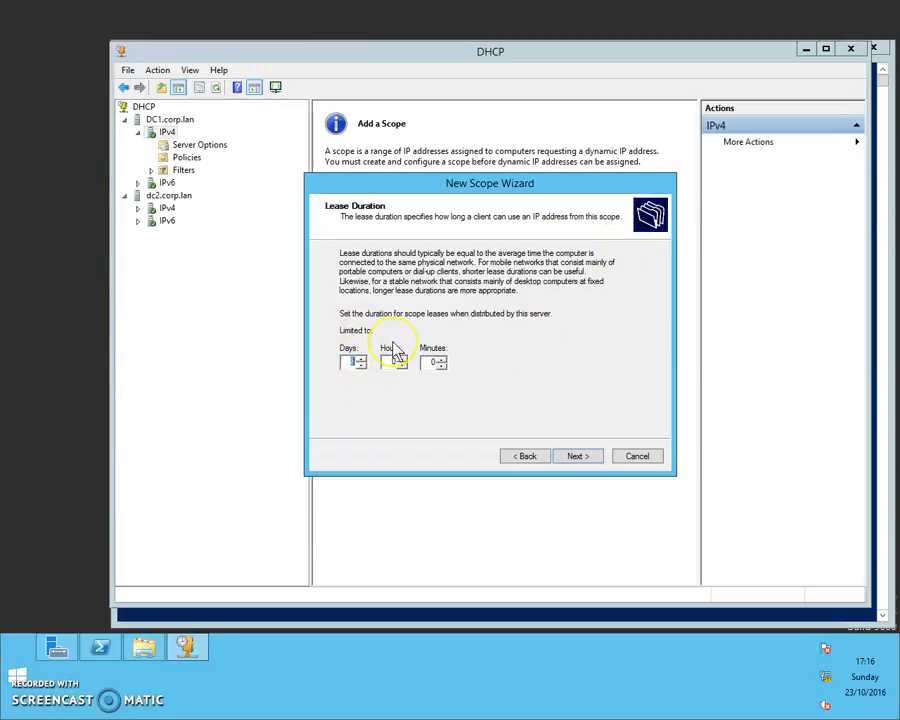
left_click(366, 364)
left_click(361, 367)
left_click(362, 368)
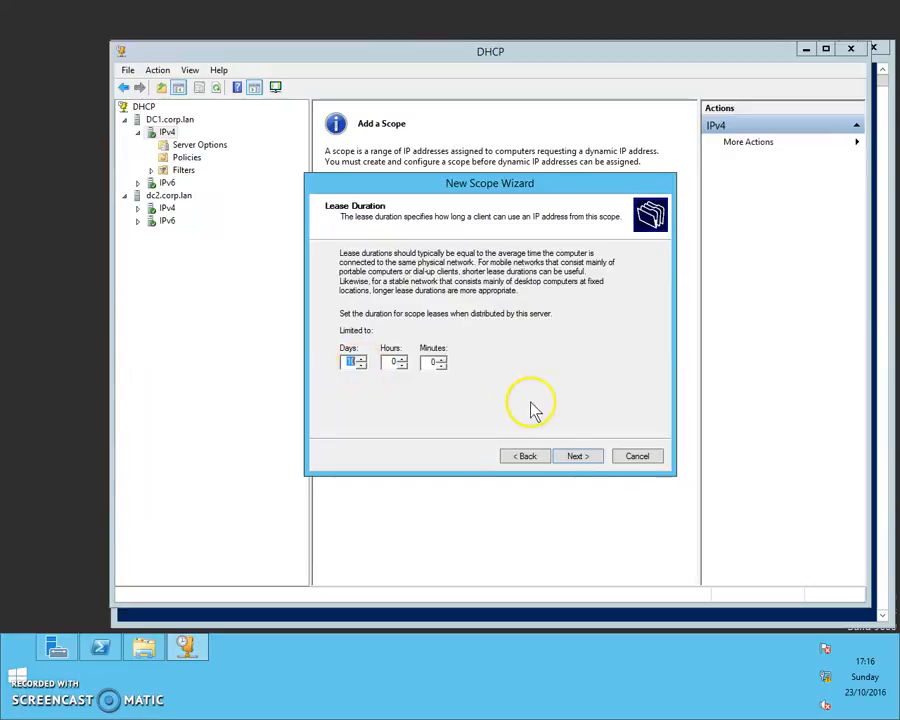
left_click(577, 456)
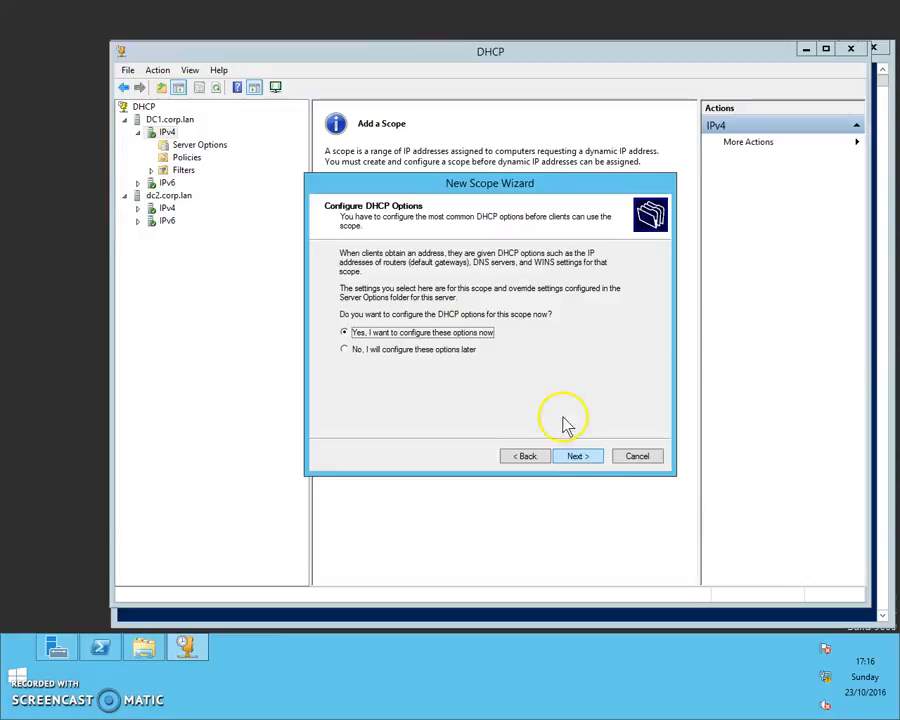
Choose to configure the scope's DHCP options later and finish creating ClientScope.
left_click(316, 369)
left_click(400, 352)
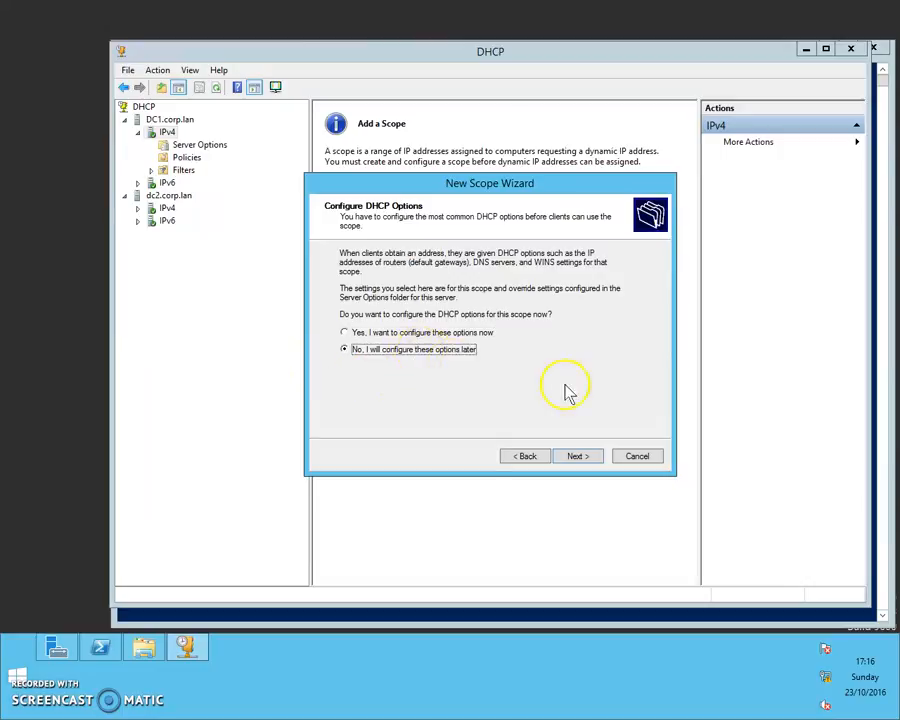
left_click(598, 460)
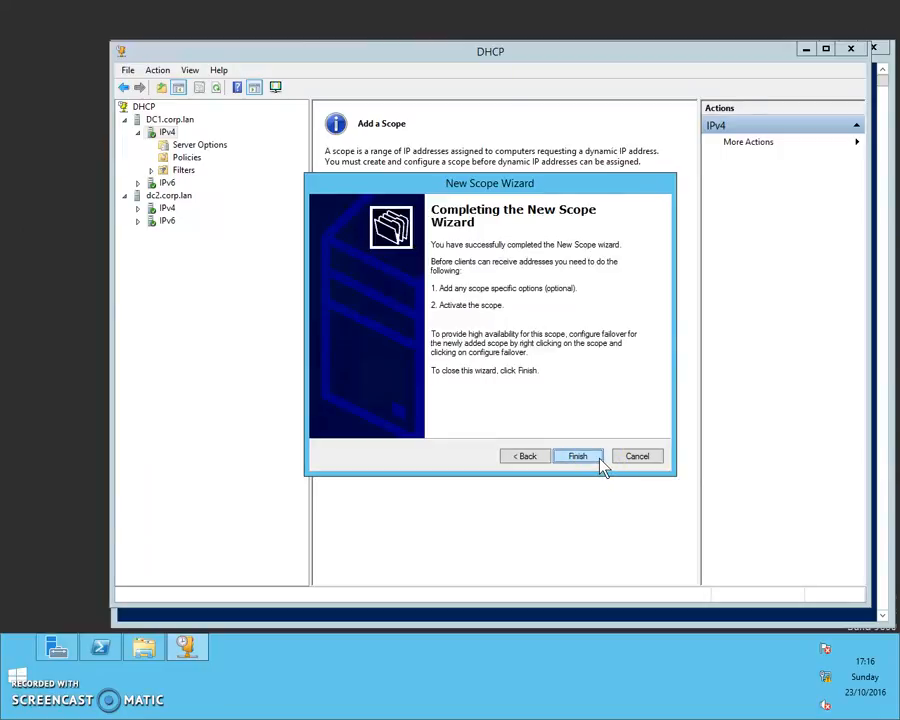
left_click(600, 465)
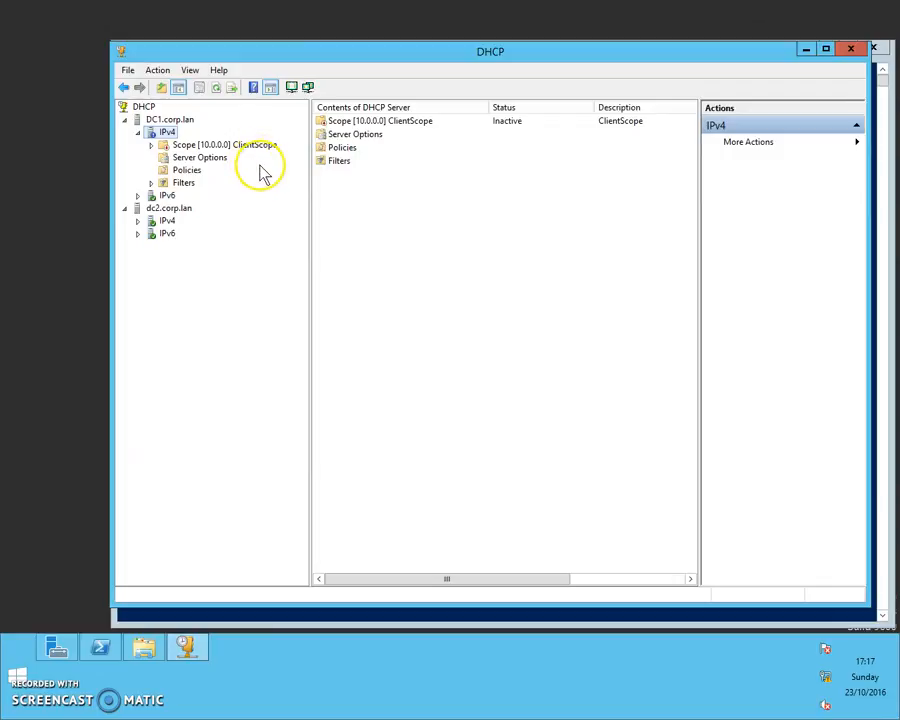
Expand ClientScope under the IPv4 node of DC1.corp.lan and activate it.
double_click(177, 147)
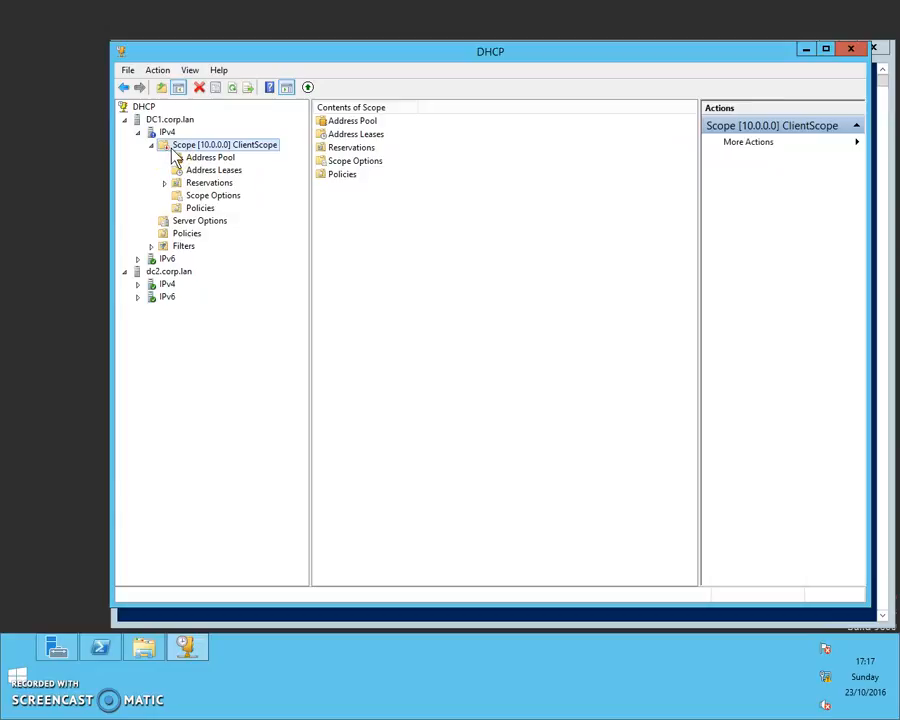
right_click(236, 148)
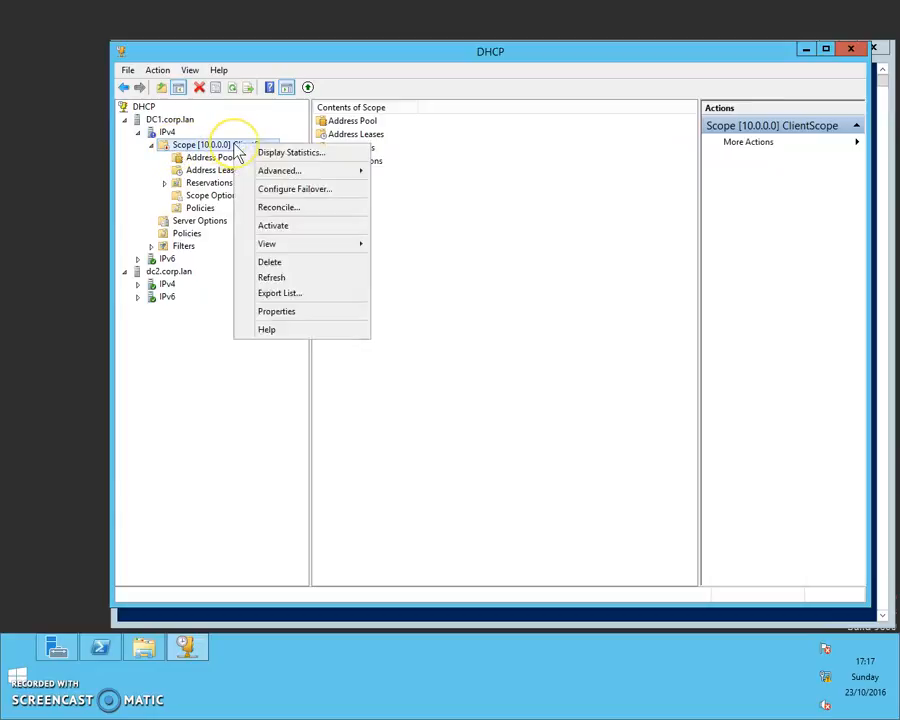
left_click(275, 225)
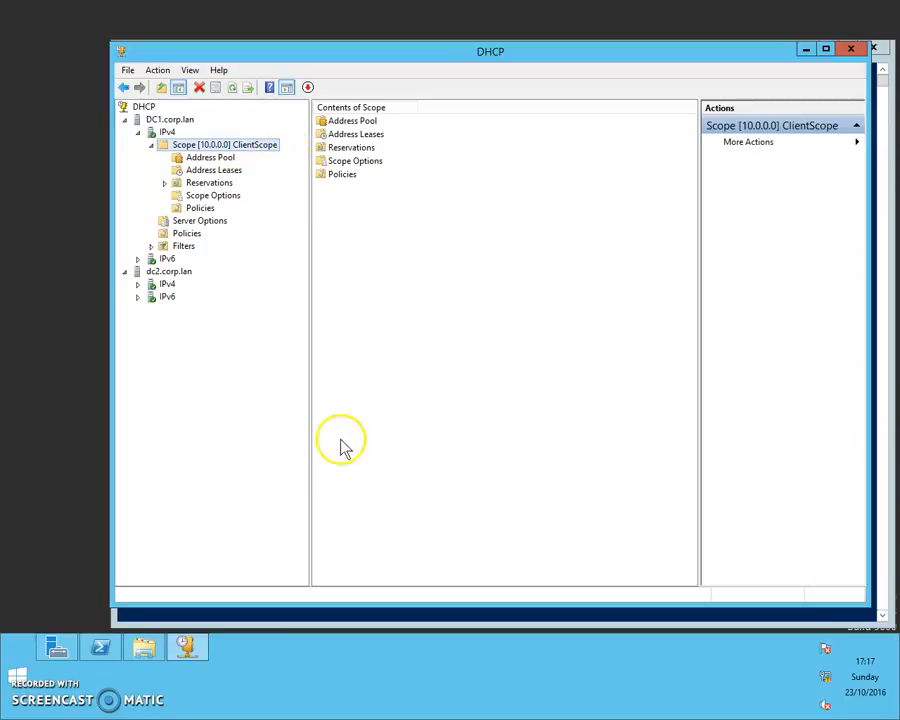
Switch to Windows PowerShell and run Add-DhcpServerv4Scope for NewClientScope2 with range 192.168.0.100 to 192.168.0.199 and subnet mask 255.255.255.0.
left_click(103, 649)
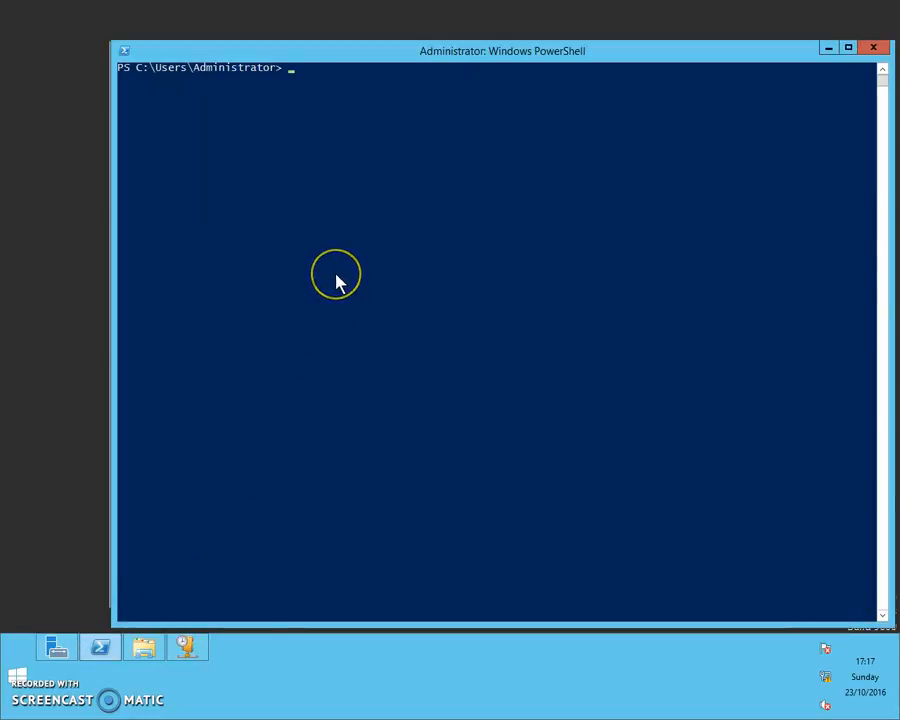
type("add-")
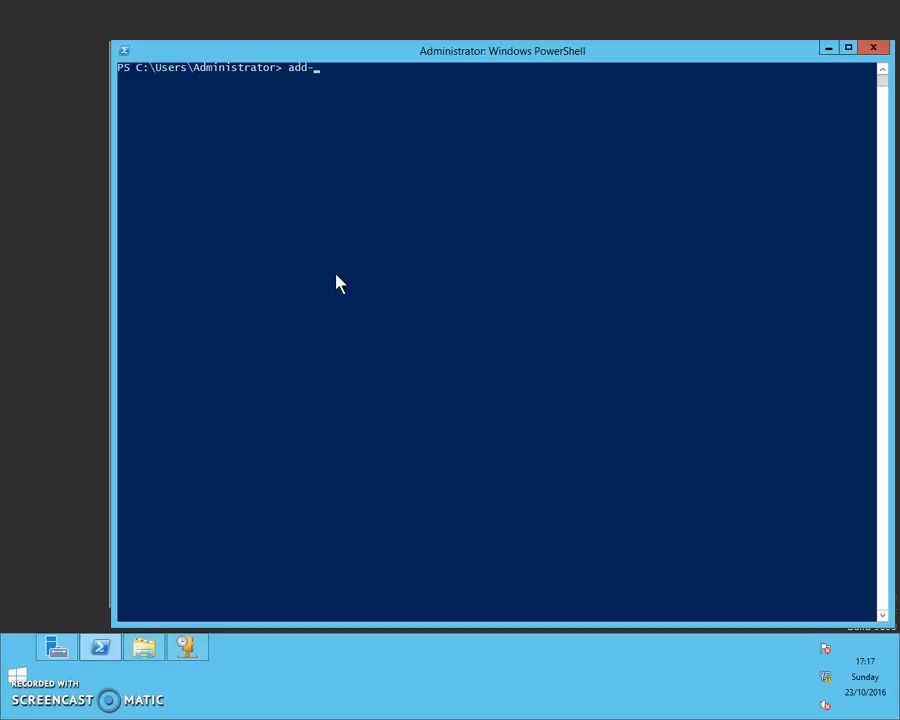
type("dhcpserverv")
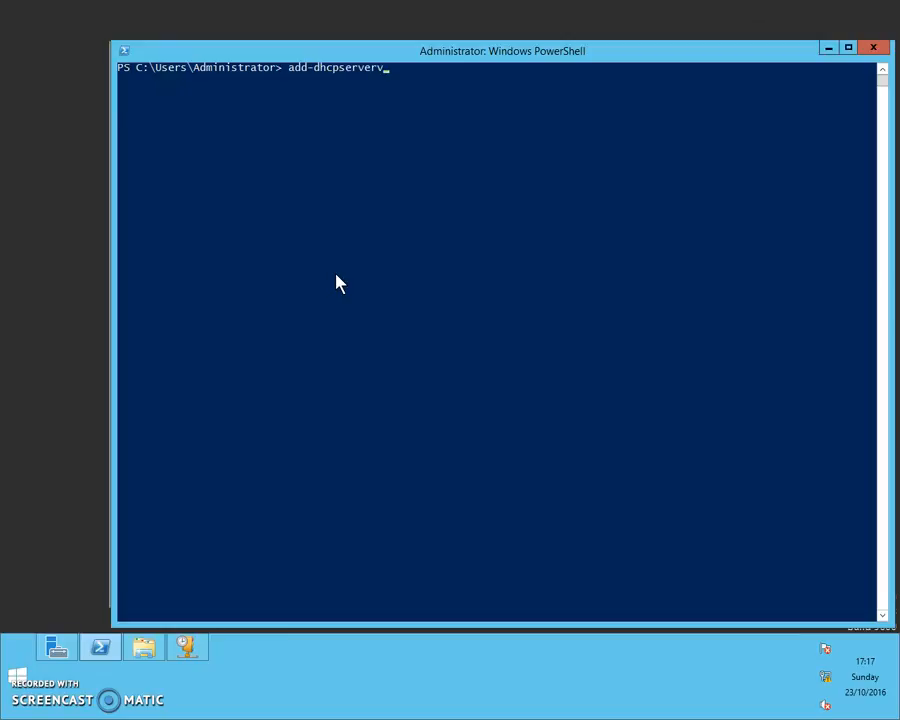
type("4sco")
key("Tab")
type("-Name NewC")
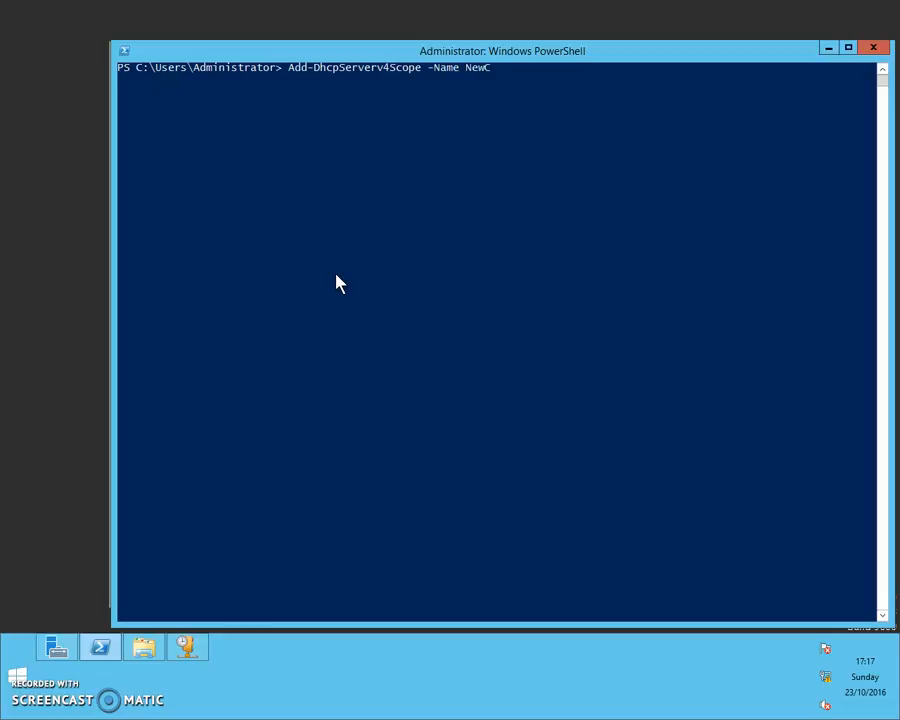
type("lientScope2 -StartRange")
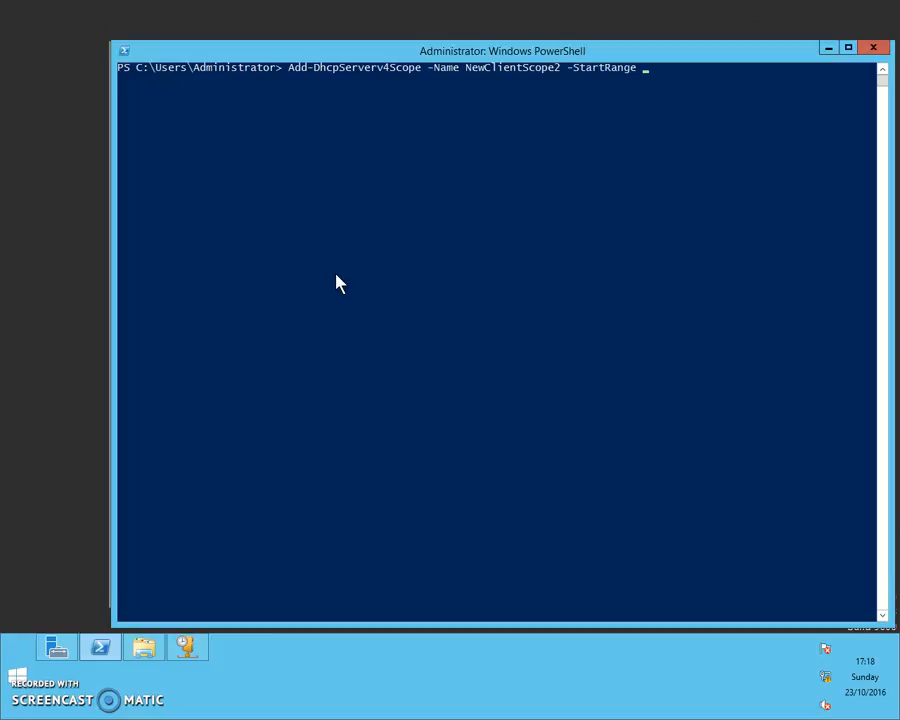
type(" 192.168.0.100 -end")
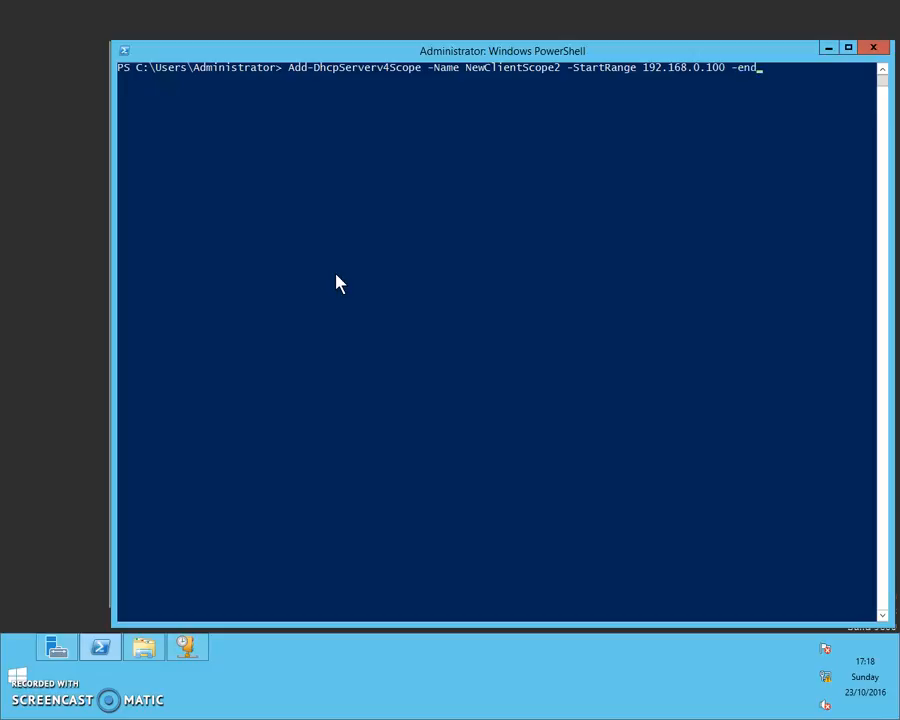
type("ran")
key("Tab")
type("192.168.0.19")
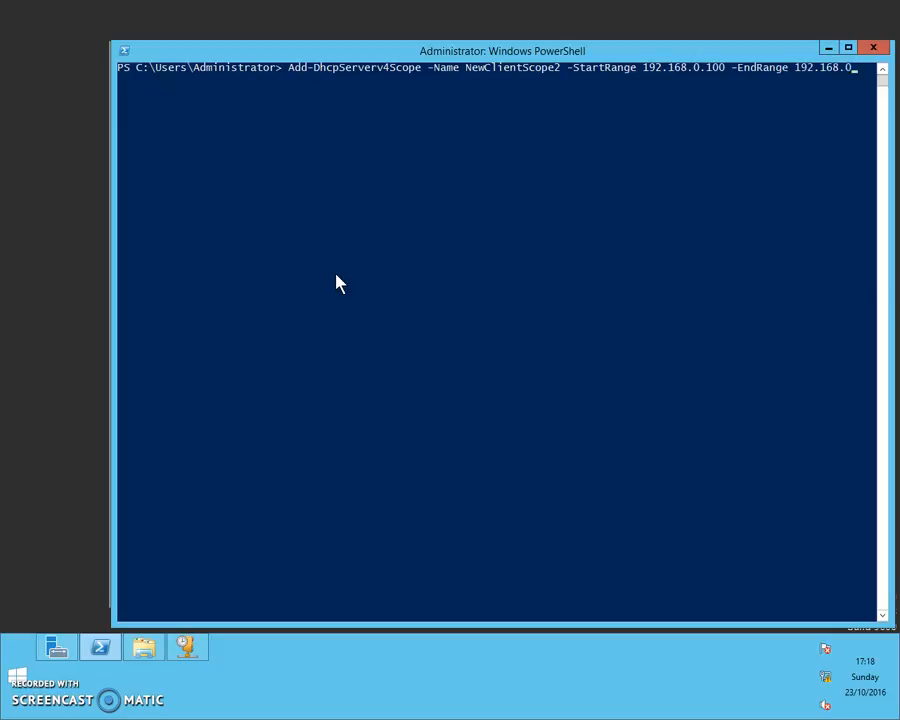
type("9 -sub")
key("Tab")
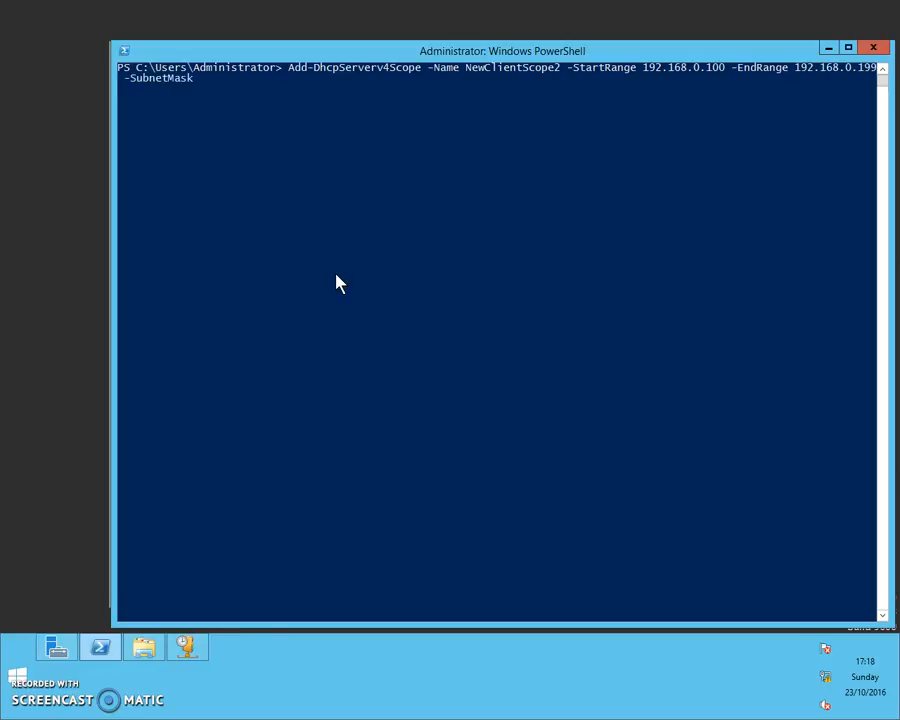
type("255.255.255.0")
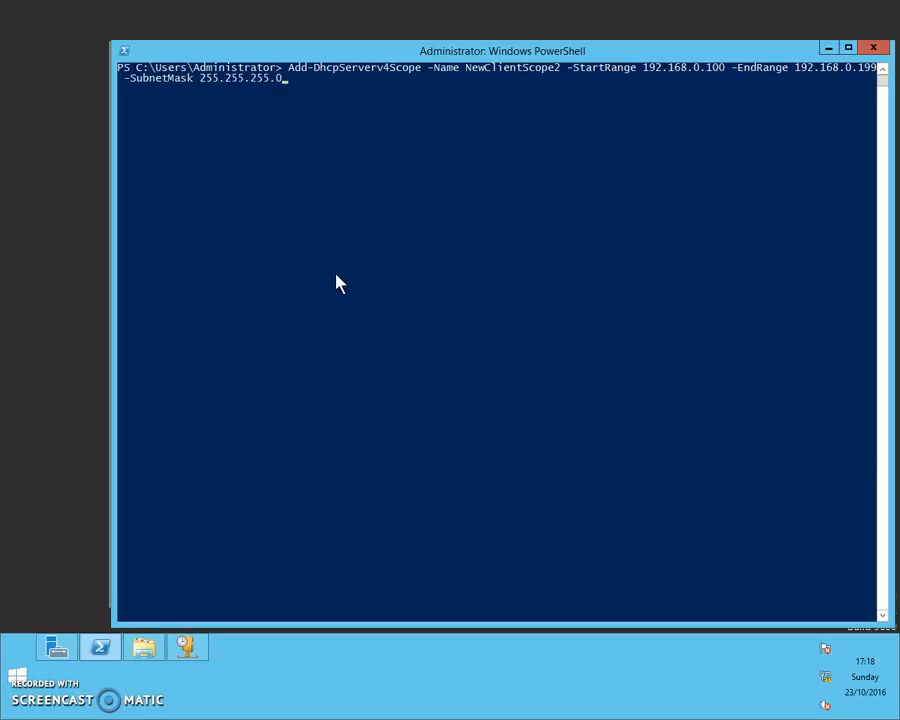
key("Return")
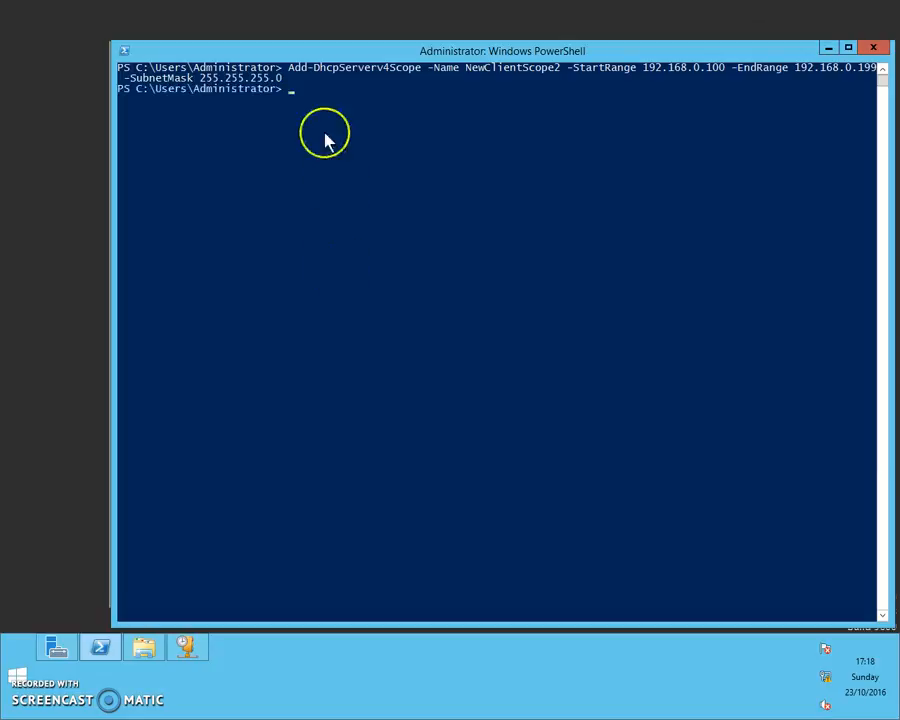
Switch back to the DHCP console, refresh the IPv4 node of DC1.corp.lan and expand both NewClientScope2 and ClientScope.
left_click(202, 657)
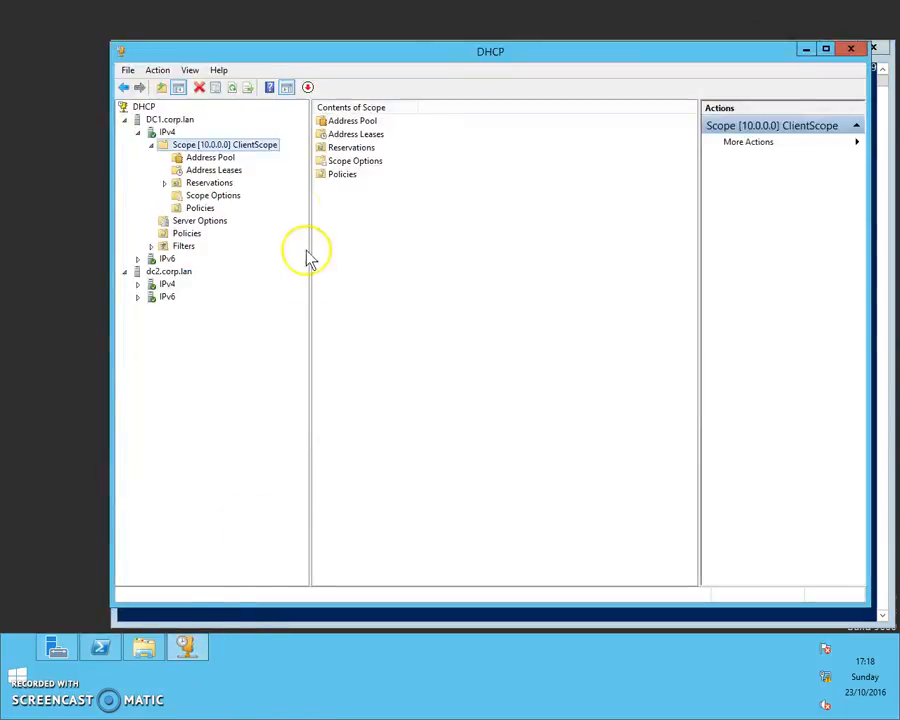
left_click(168, 132)
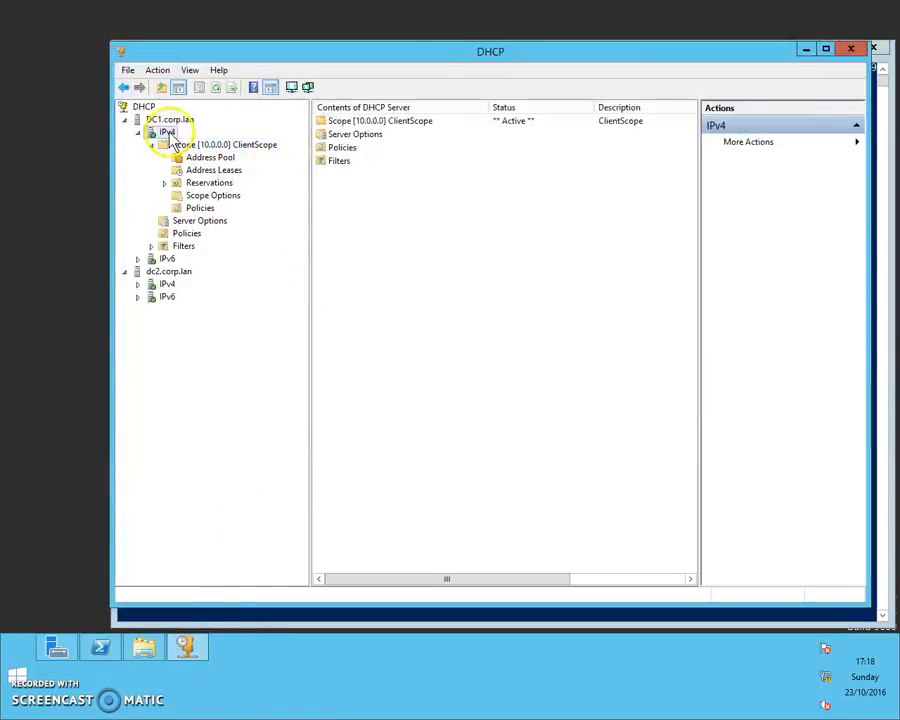
left_click(217, 90)
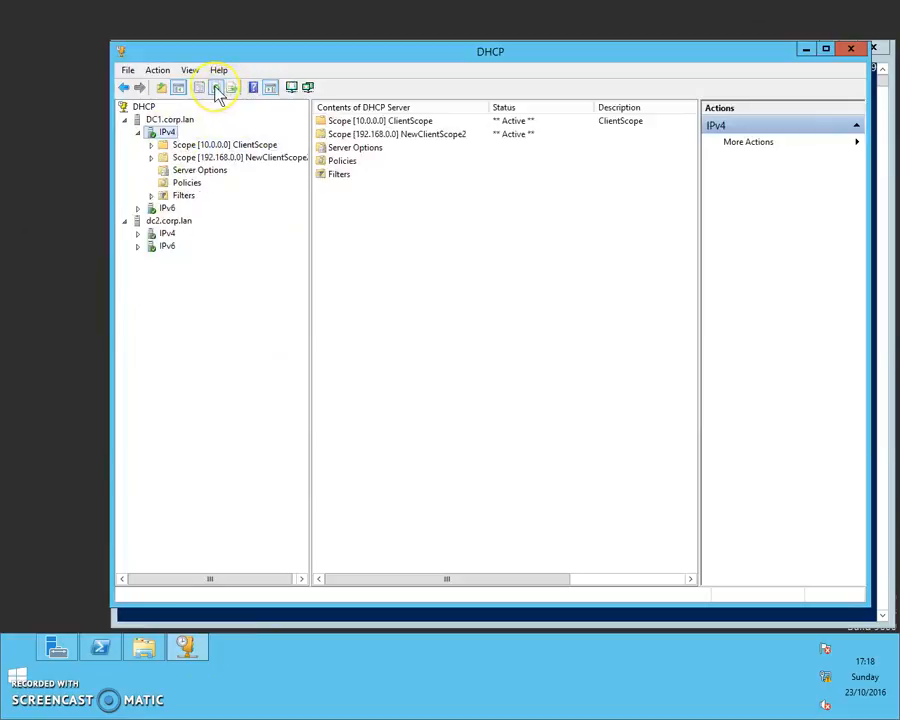
double_click(260, 161)
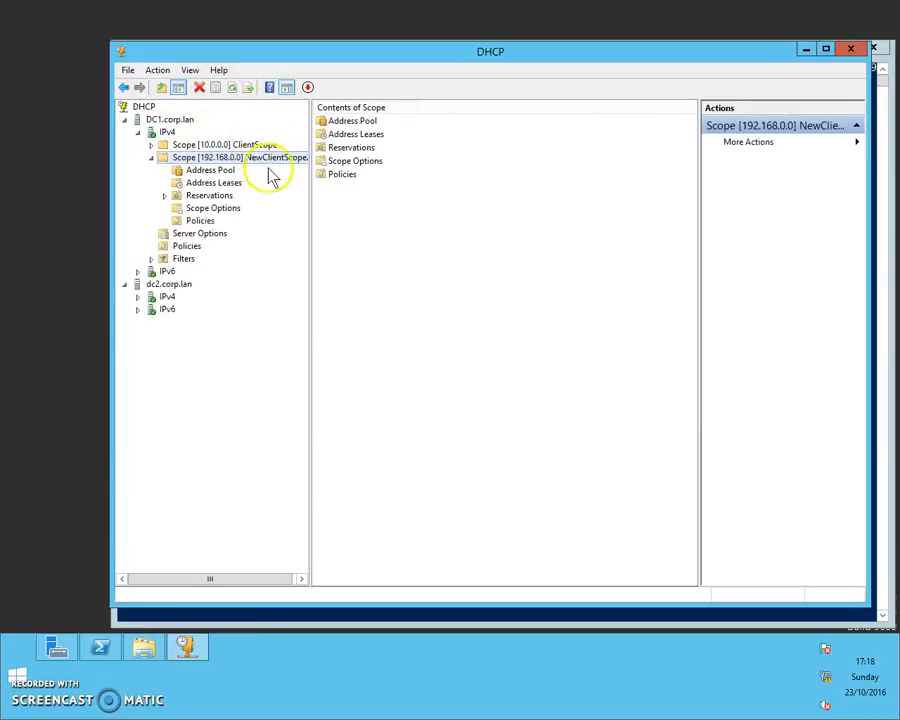
double_click(257, 145)
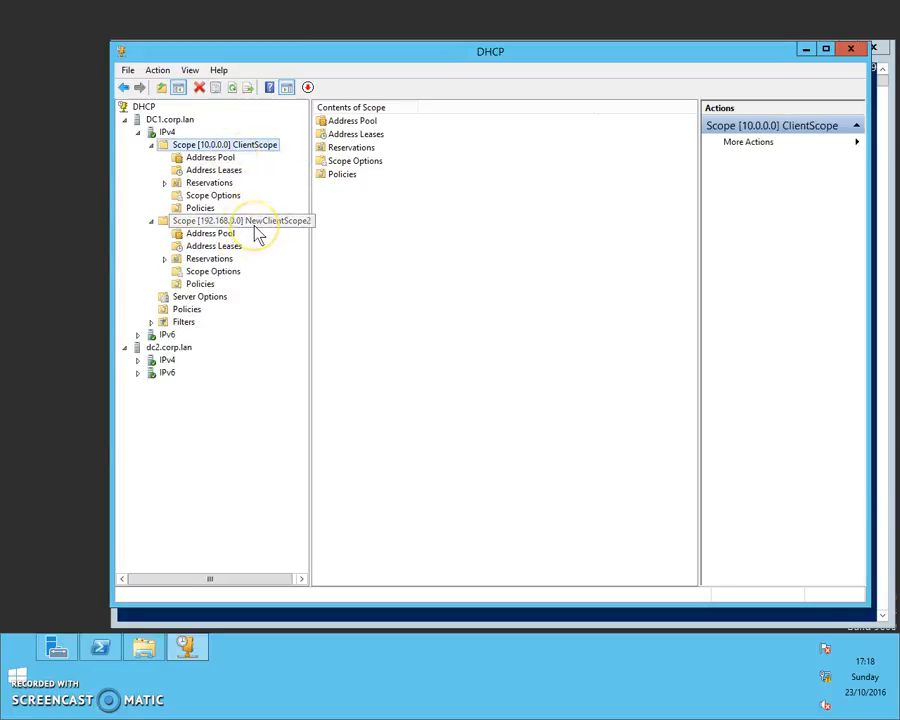
Start configuring the Scope Options of ClientScope and enable the 006 DNS Servers option.
left_click(213, 196)
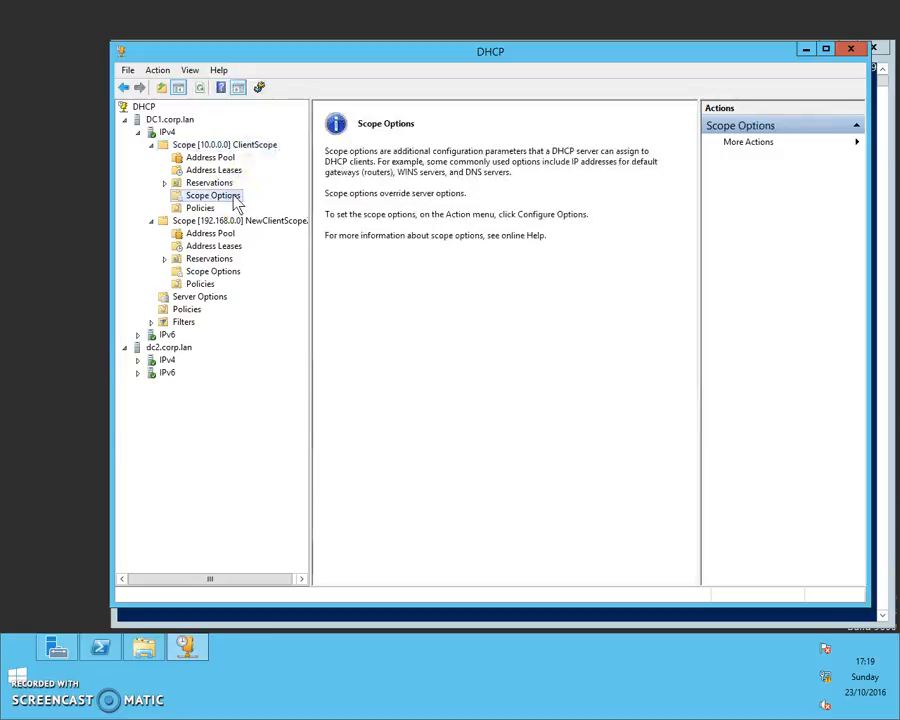
right_click(237, 202)
left_click(268, 206)
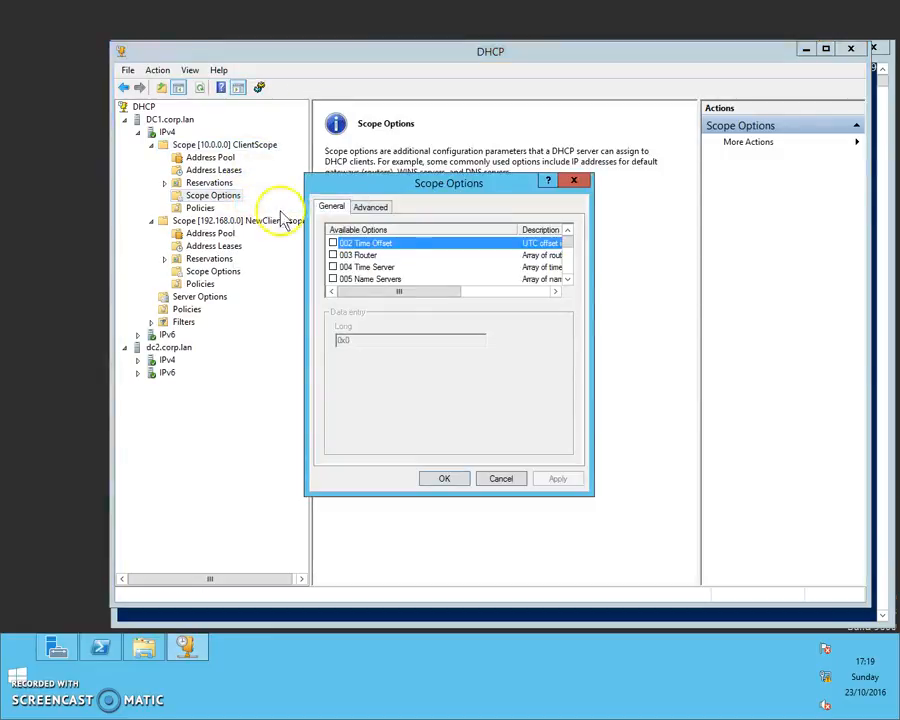
left_click(567, 279)
left_click(567, 279)
mouse_move(571, 250)
left_mouse_down()
mouse_move(575, 279)
mouse_move(585, 267)
mouse_move(581, 245)
left_mouse_up()
scroll(437, 268, "down", 1)
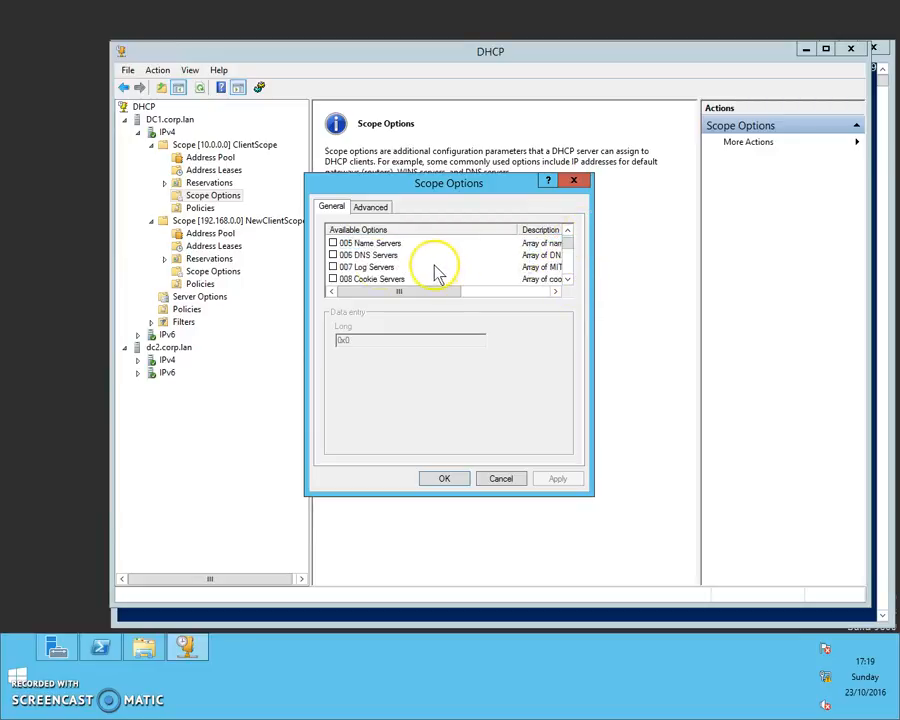
left_click(333, 255)
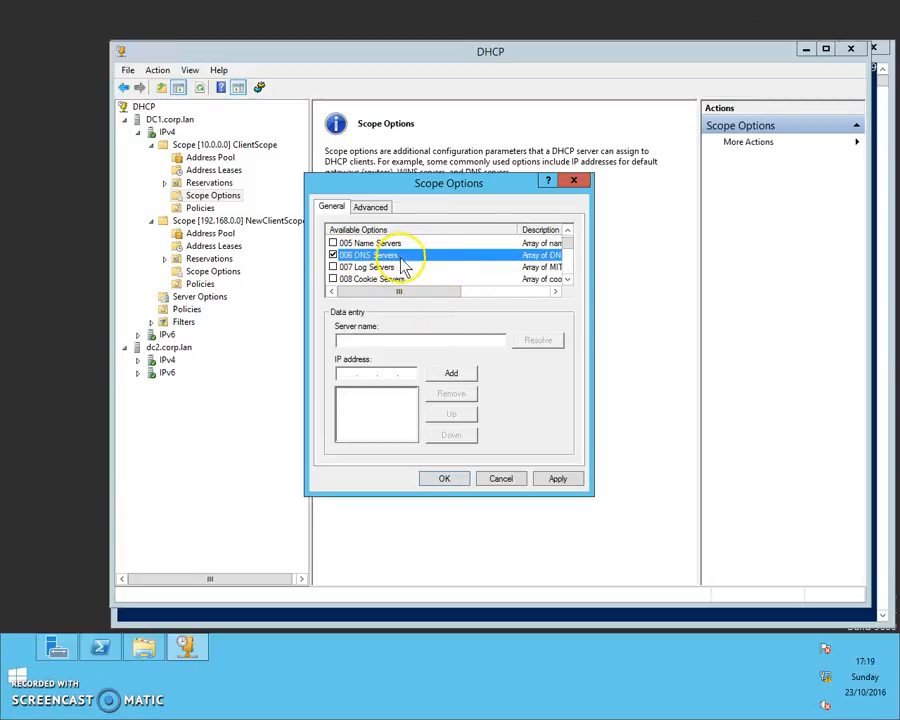
Resolve the server names dc1 and dc2 and add both resolved IP addresses to the 006 DNS Servers option.
left_click(420, 340)
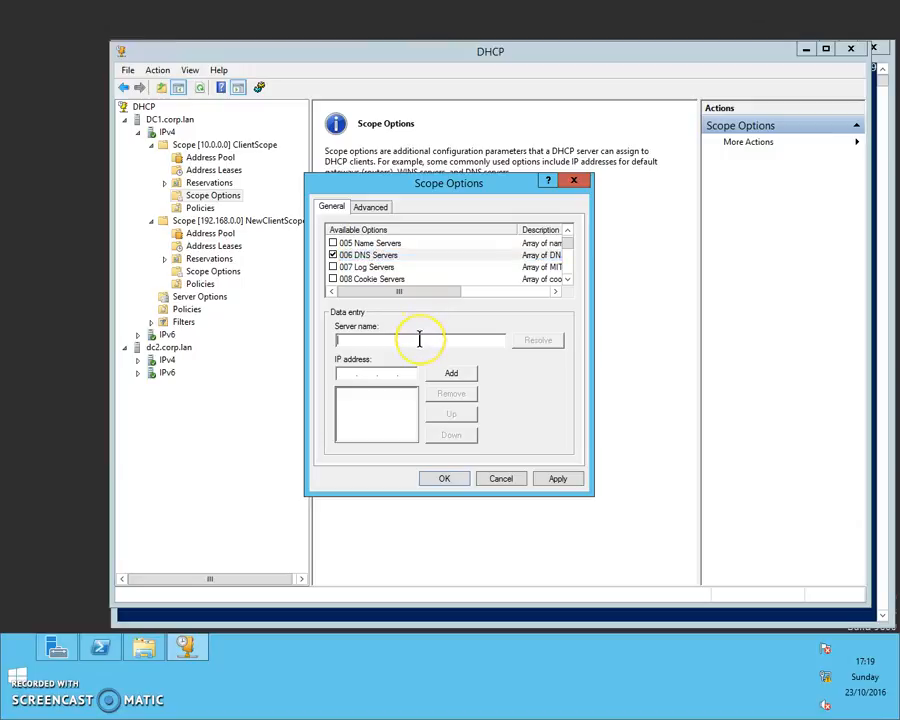
type("dc1")
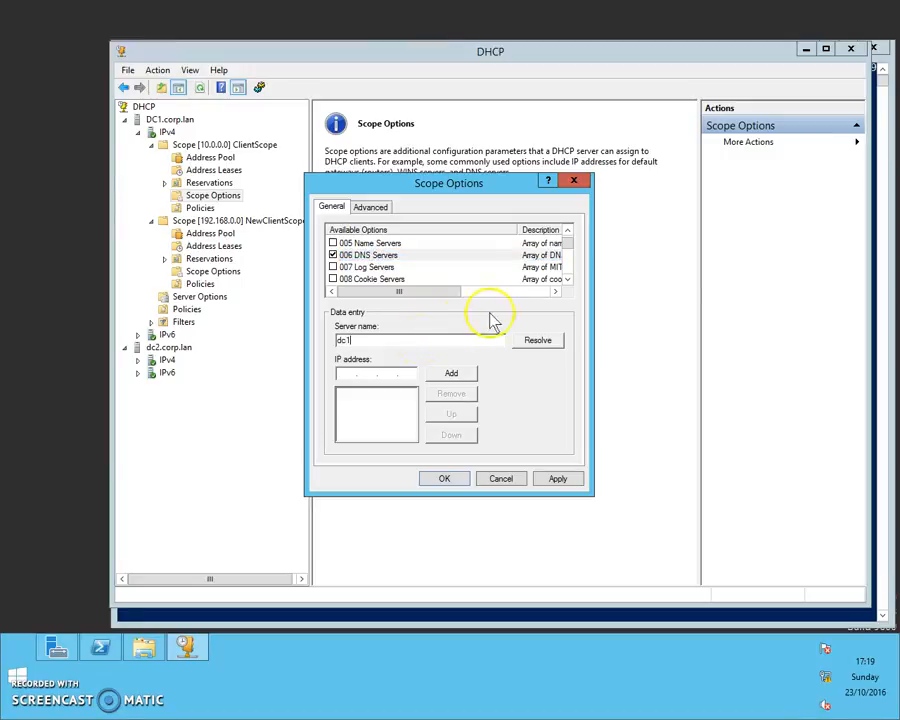
left_click(531, 344)
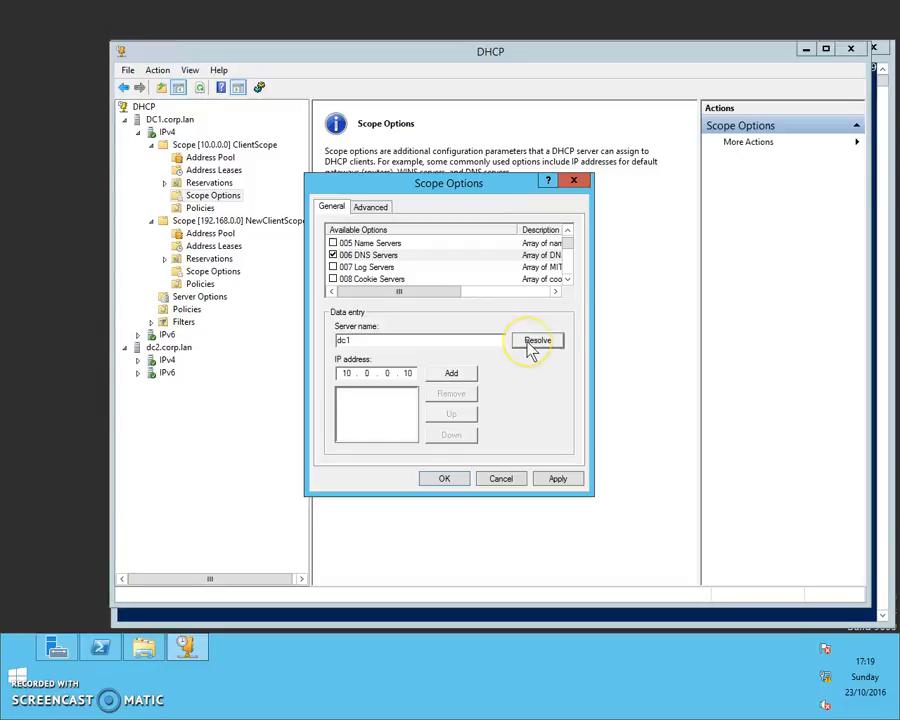
left_click(462, 374)
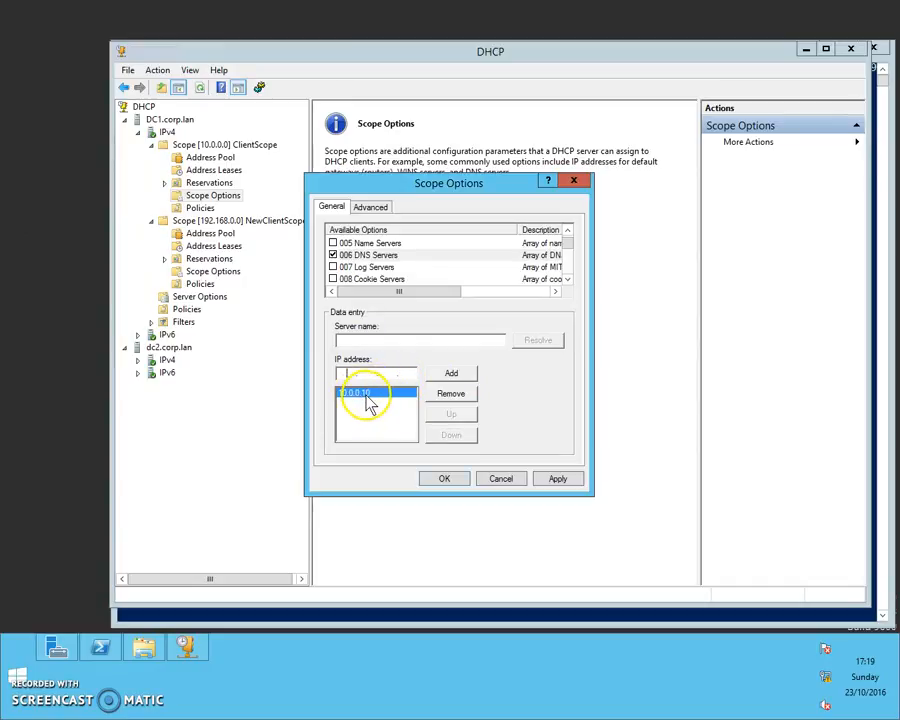
left_click(434, 341)
type("dc2")
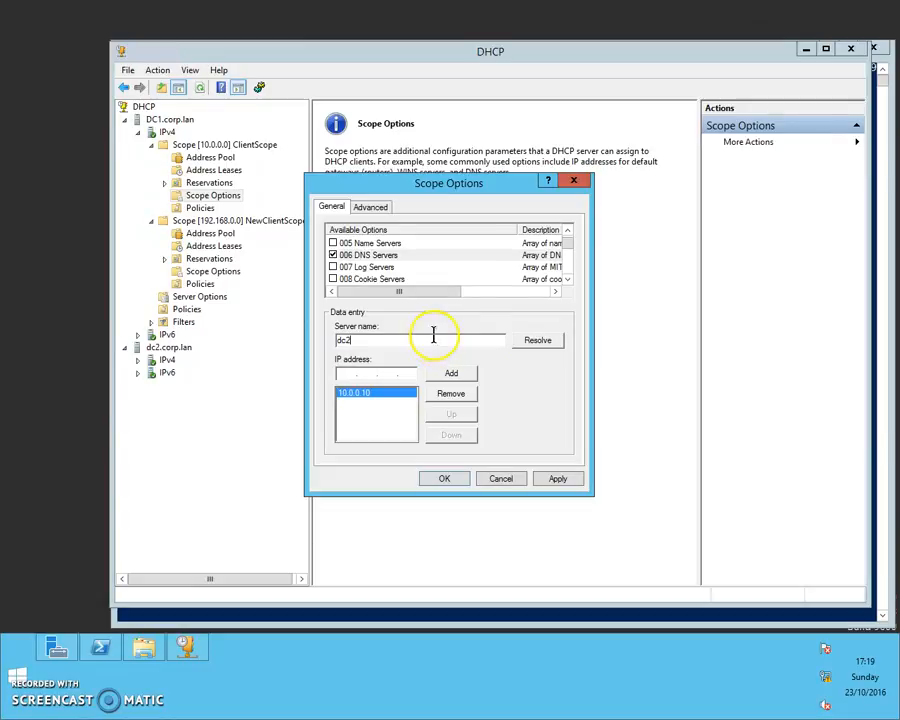
left_click(533, 343)
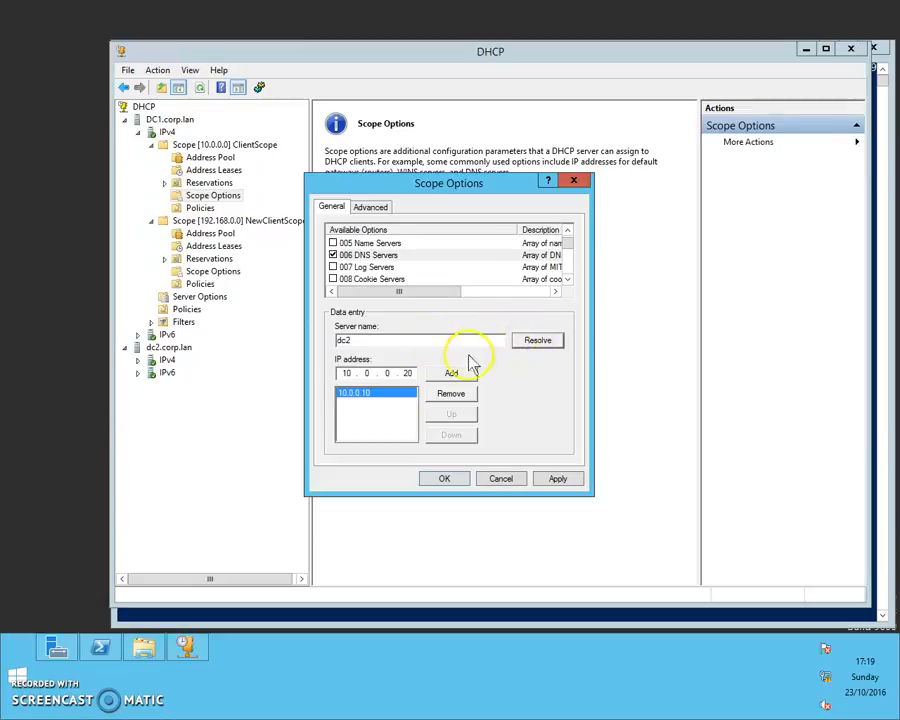
left_click(460, 375)
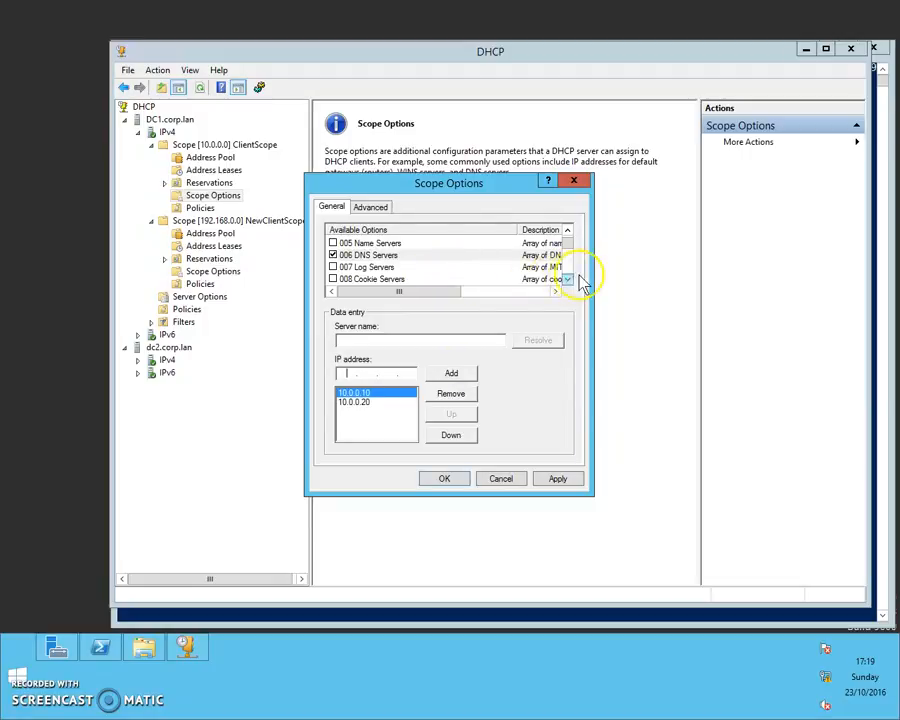
Enable the 066 Boot Server Host Name option for ClientScope and set its string value to 10.0.0.140.
scroll(570, 260, "down", 20)
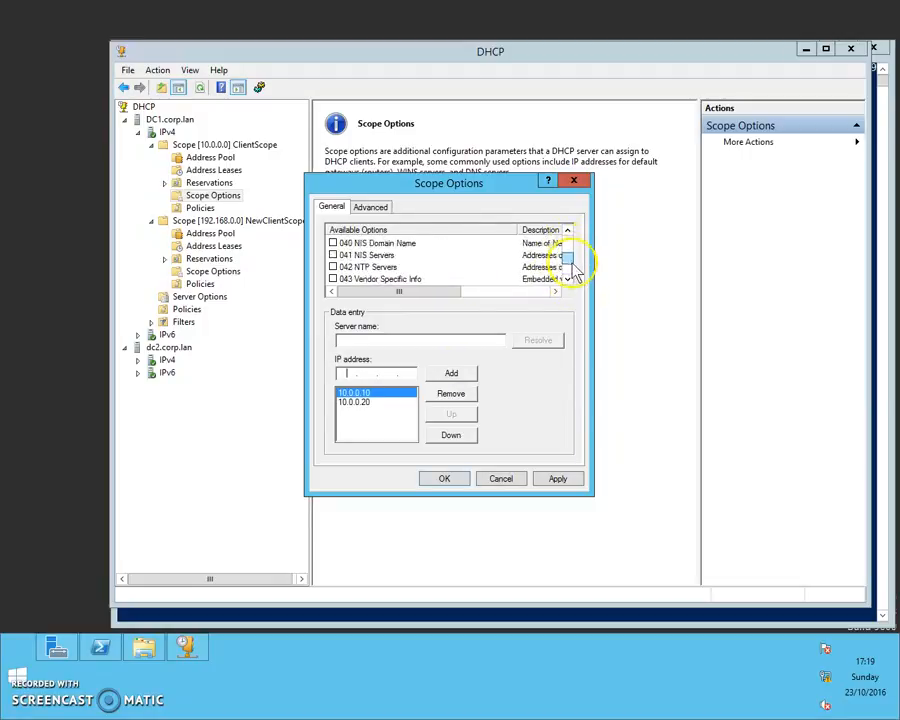
left_click(568, 279)
left_click(568, 231)
left_click(568, 231)
left_click(568, 231)
left_click(568, 231)
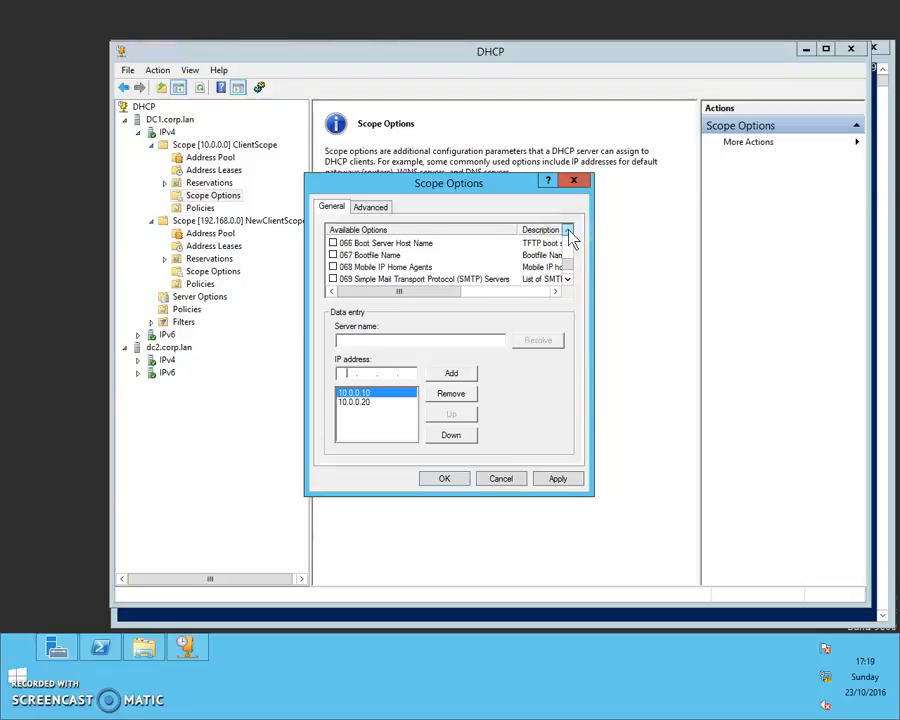
left_click(407, 247)
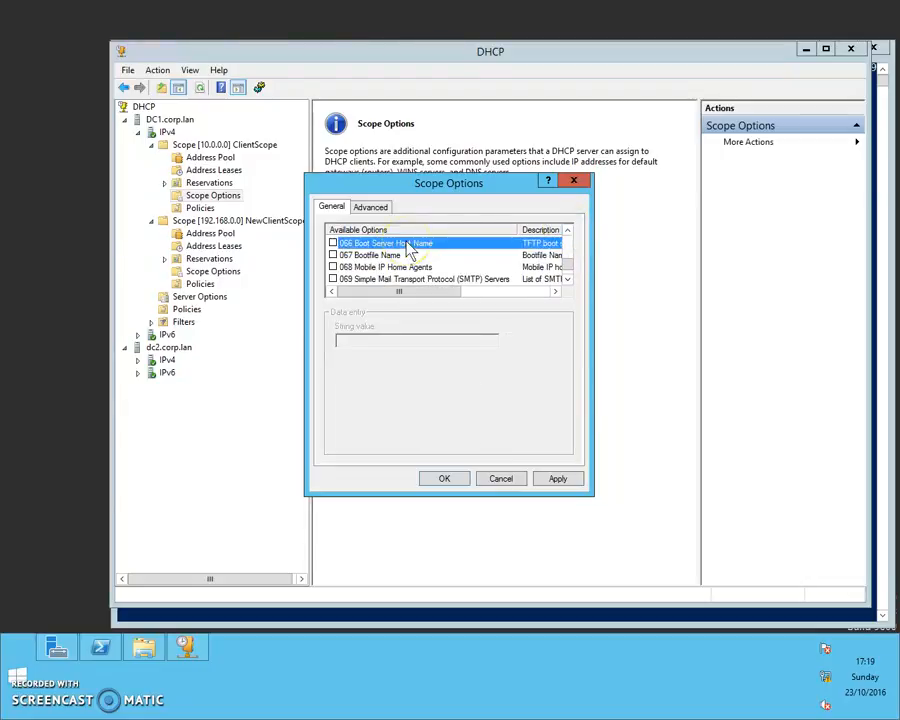
left_click(334, 244)
left_click(376, 338)
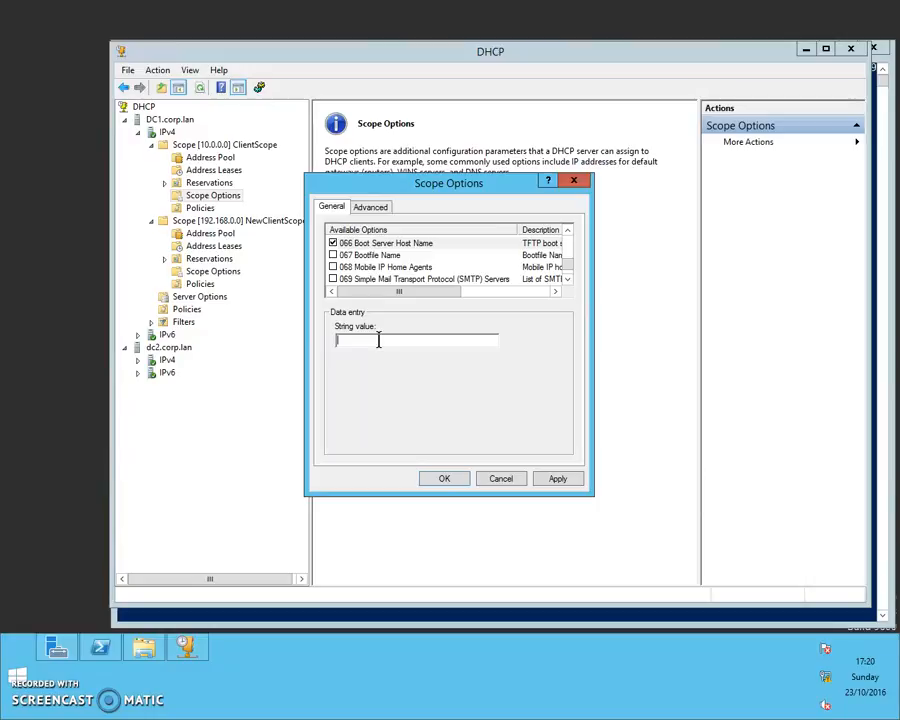
type("10.0.0.140")
Enable the 067 Bootfile Name option with the string value pxeboot.wim and save ClientScope's options.
left_click(404, 259)
left_click(334, 255)
left_click(372, 338)
type("pxeboot")
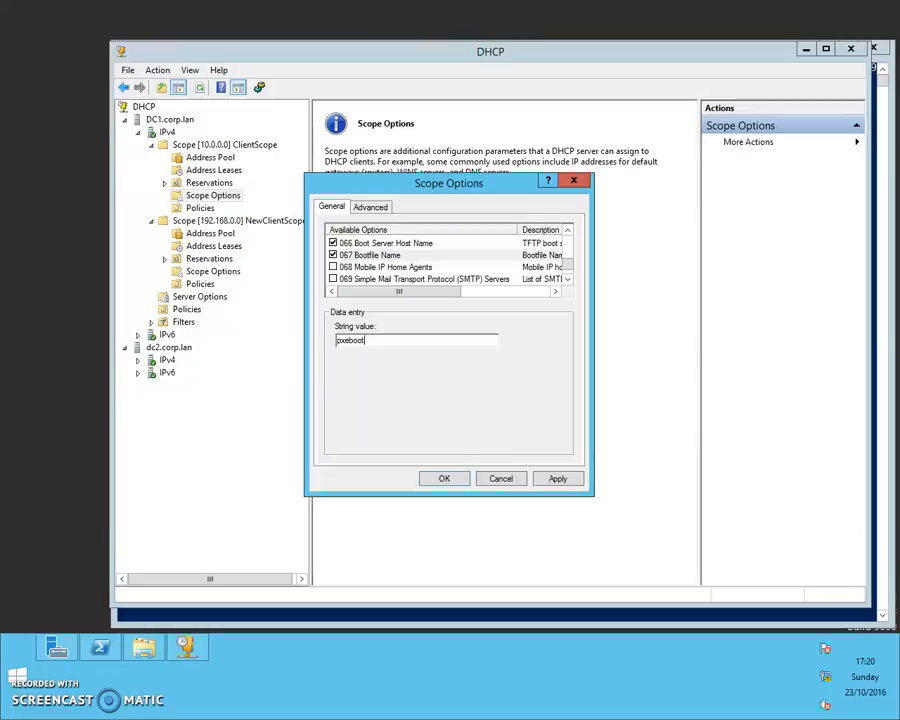
type(".wim")
key("Return")
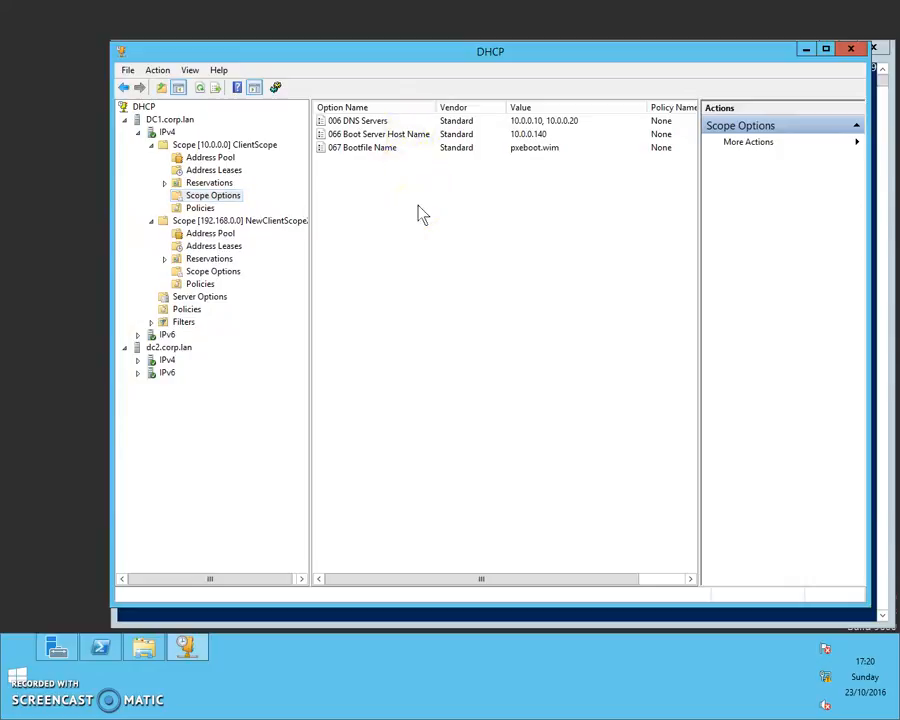
left_click(230, 160)
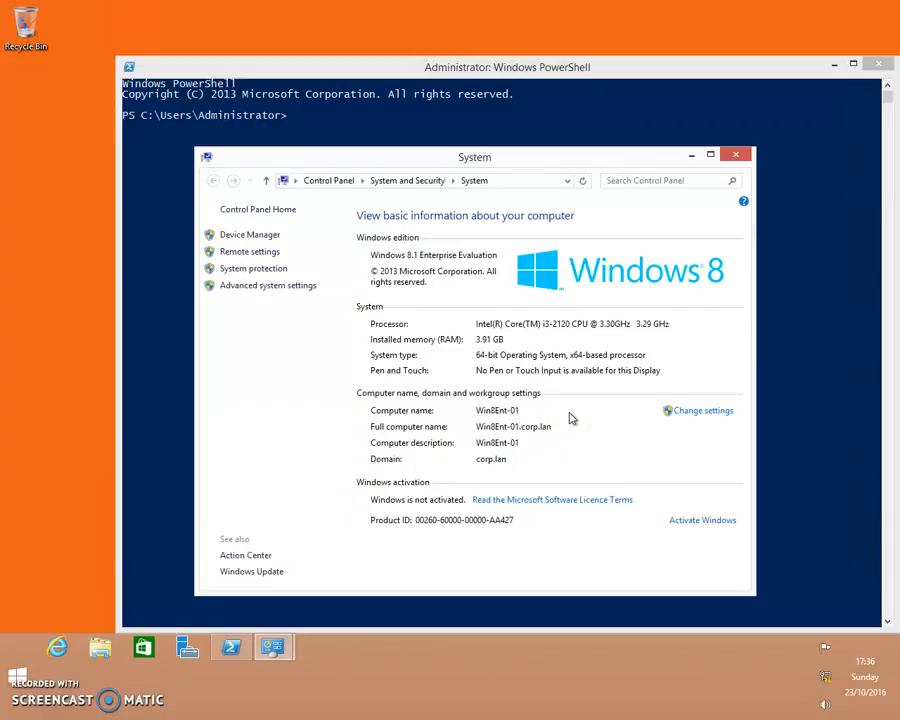
On the Windows 8.1 client, bring up the Network and Sharing Center and close the System window.
left_click(272, 652)
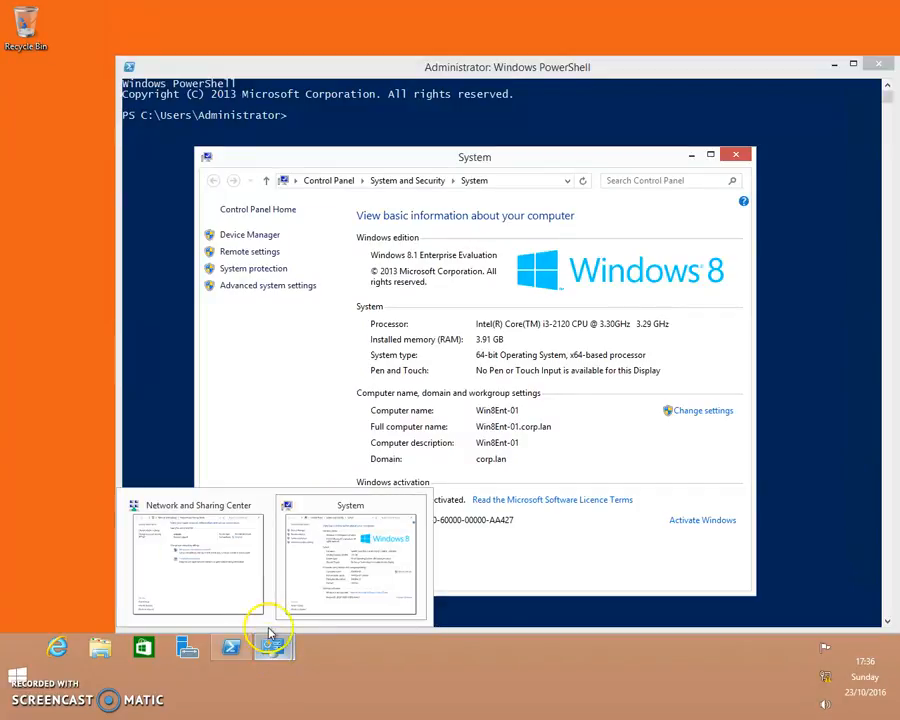
left_click(254, 600)
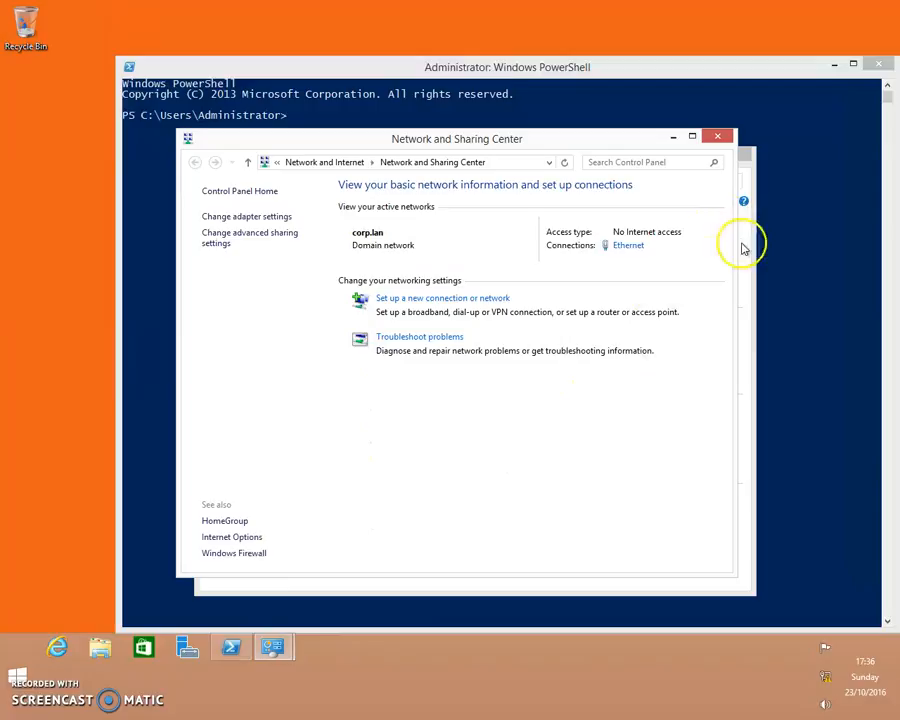
left_click(748, 236)
left_click(743, 151)
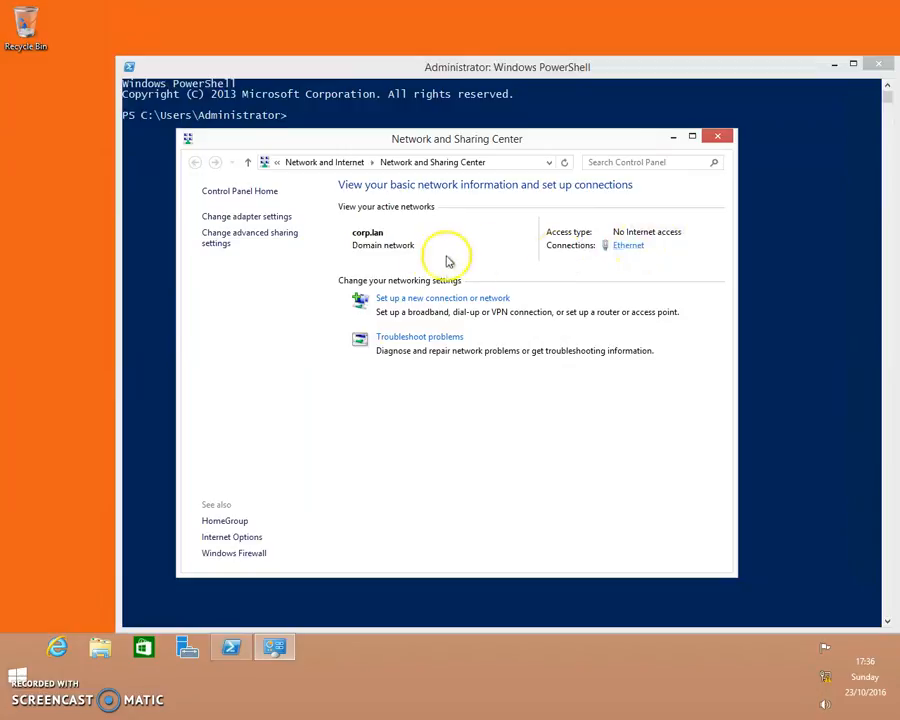
Examine the Internet Protocol Version 4 properties of the client's Ethernet connection, then close all its dialogs.
left_click(630, 247)
left_click(366, 470)
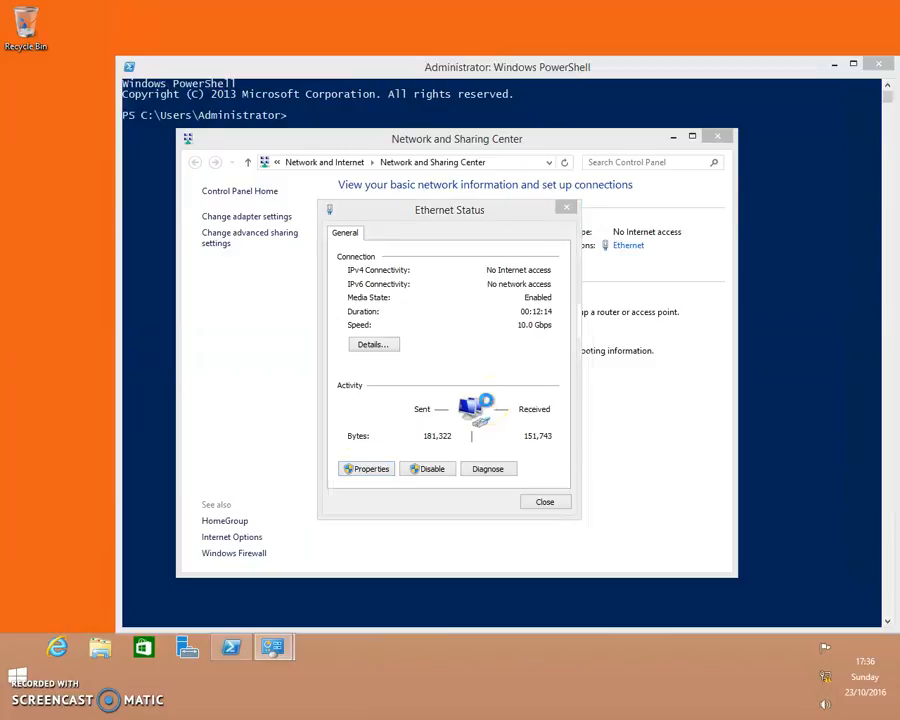
left_click_drag(566, 357, 487, 410)
double_click(487, 410)
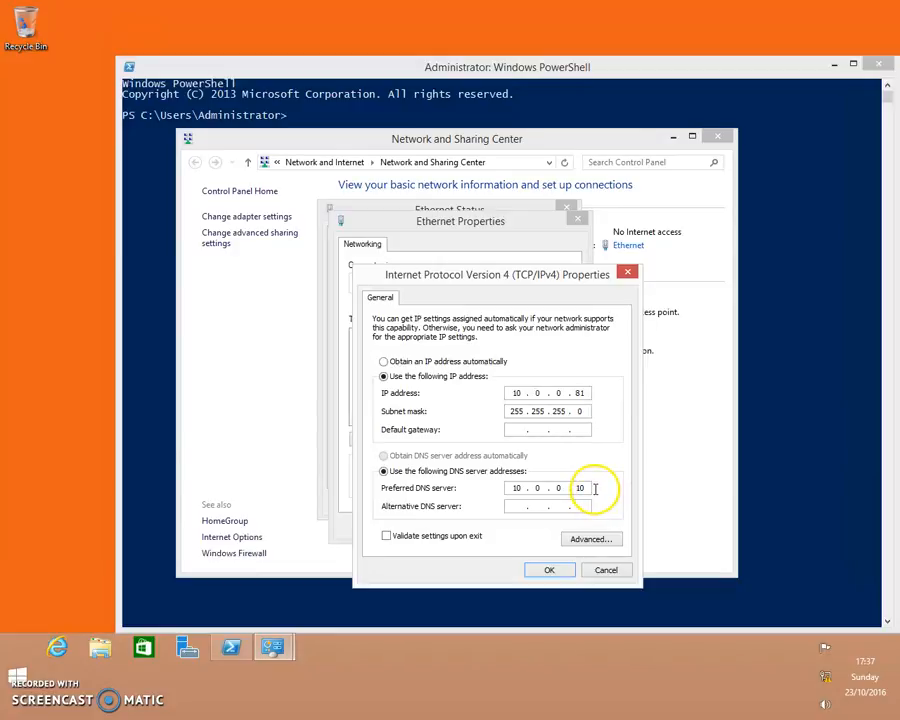
left_click(565, 571)
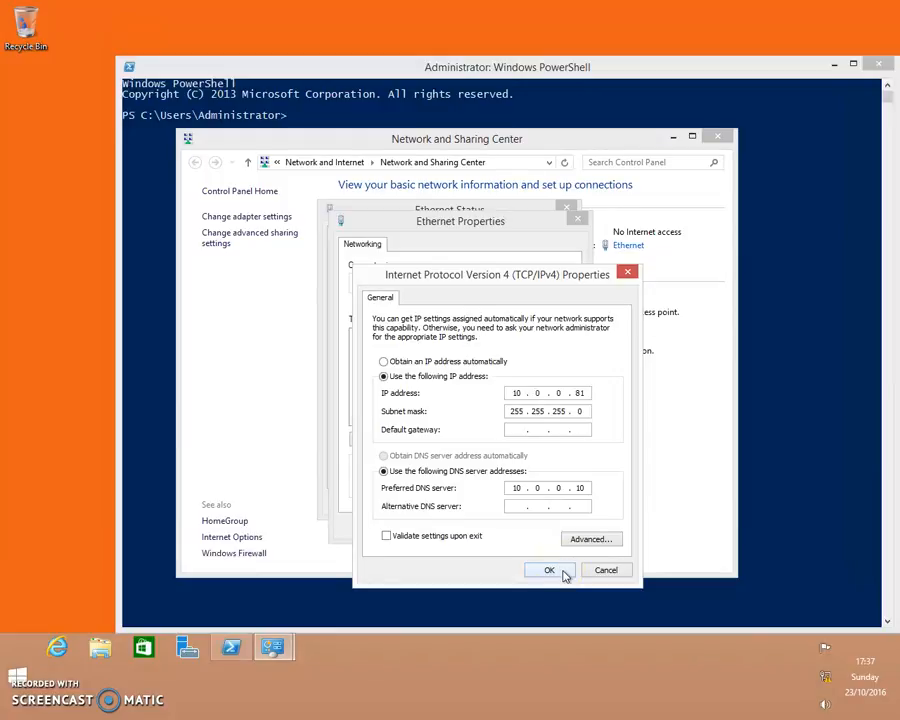
left_click(507, 532)
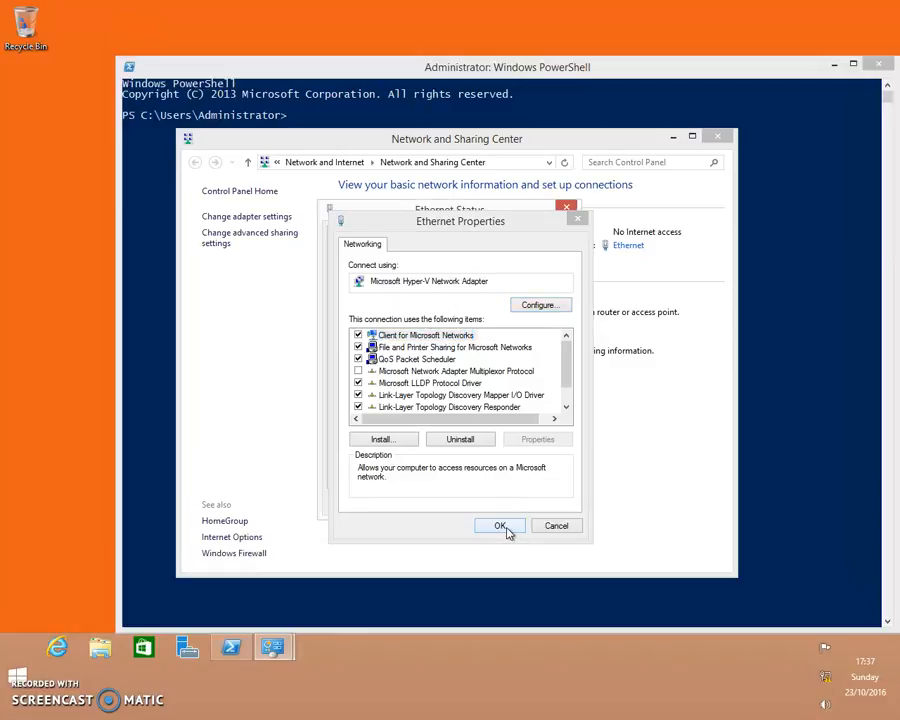
left_click(549, 510)
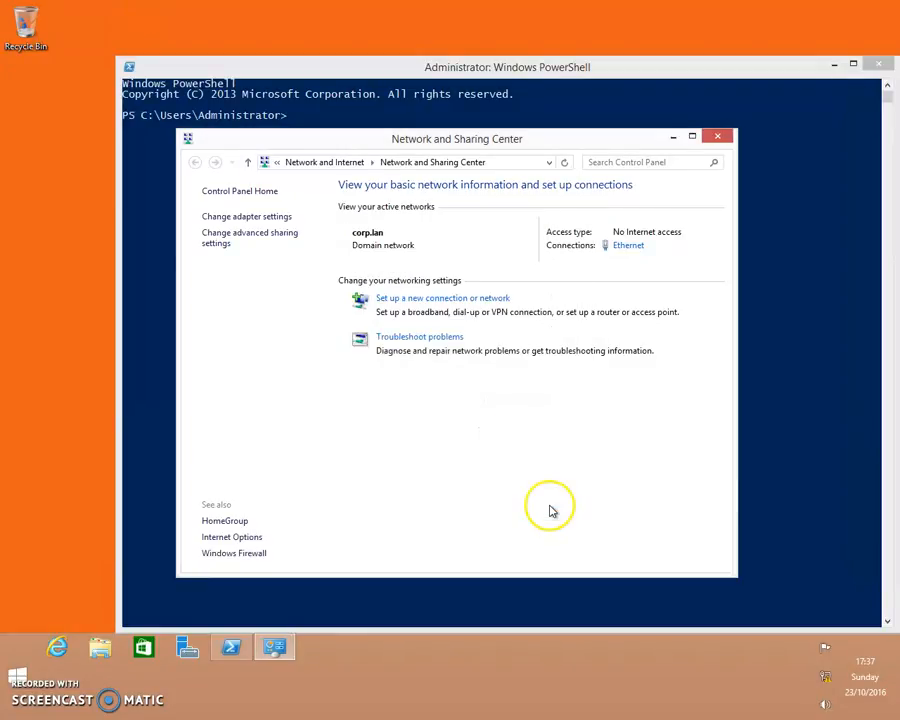
Minimize the Network and Sharing Center and run ipconfig /all in Windows PowerShell on the client.
left_click(673, 138)
left_click(394, 208)
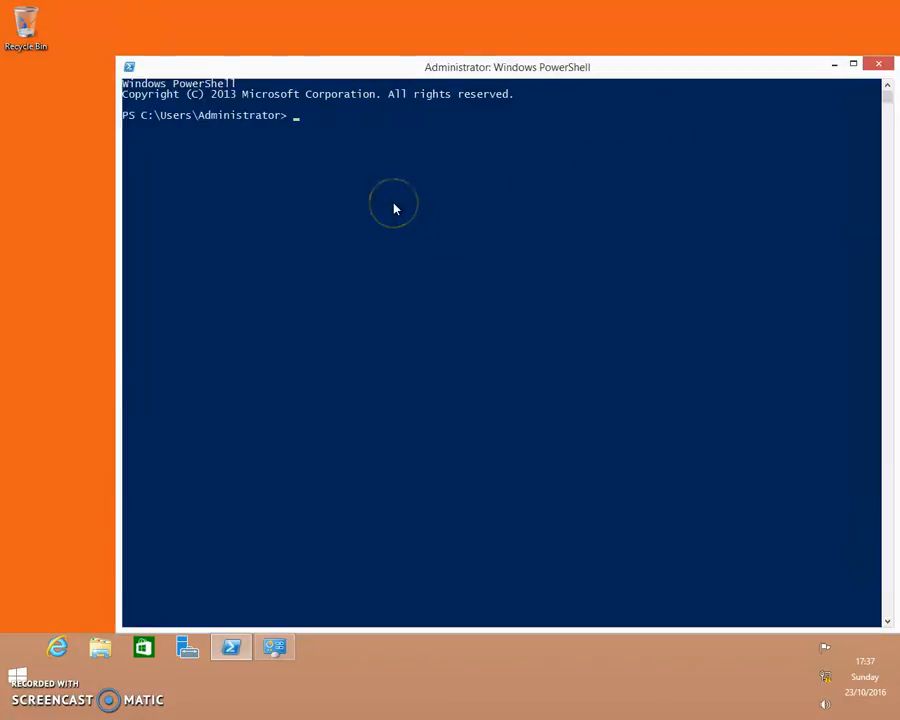
type("ipconfig /all")
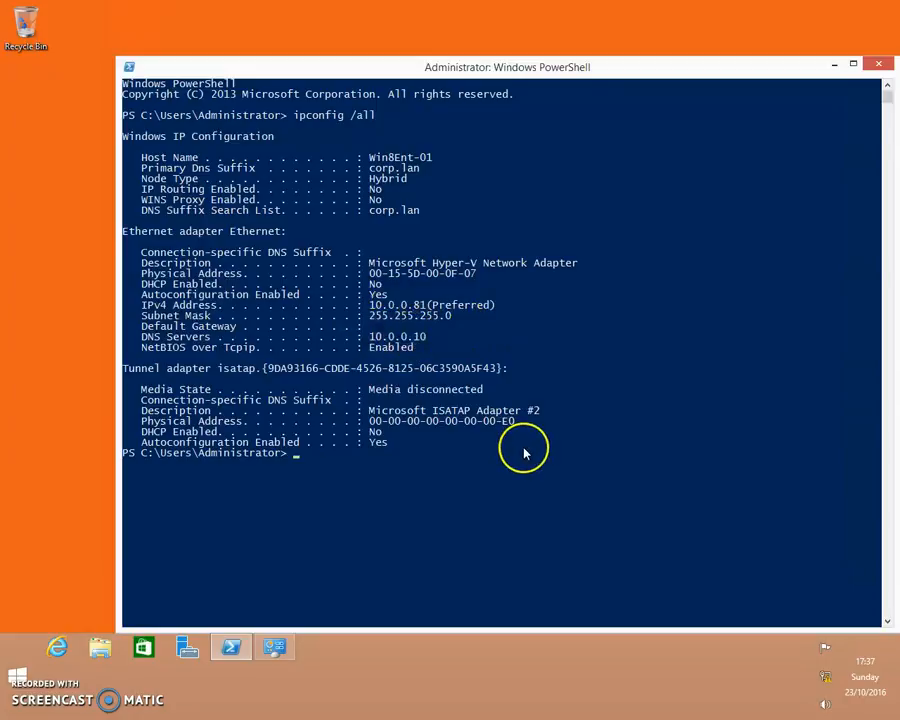
Run Get-NetIPAddress, review the client's address listing, and clear the console with cls.
type("get")
type("-ne")
type("t")
key("BackSpace")
type("etipaddres")
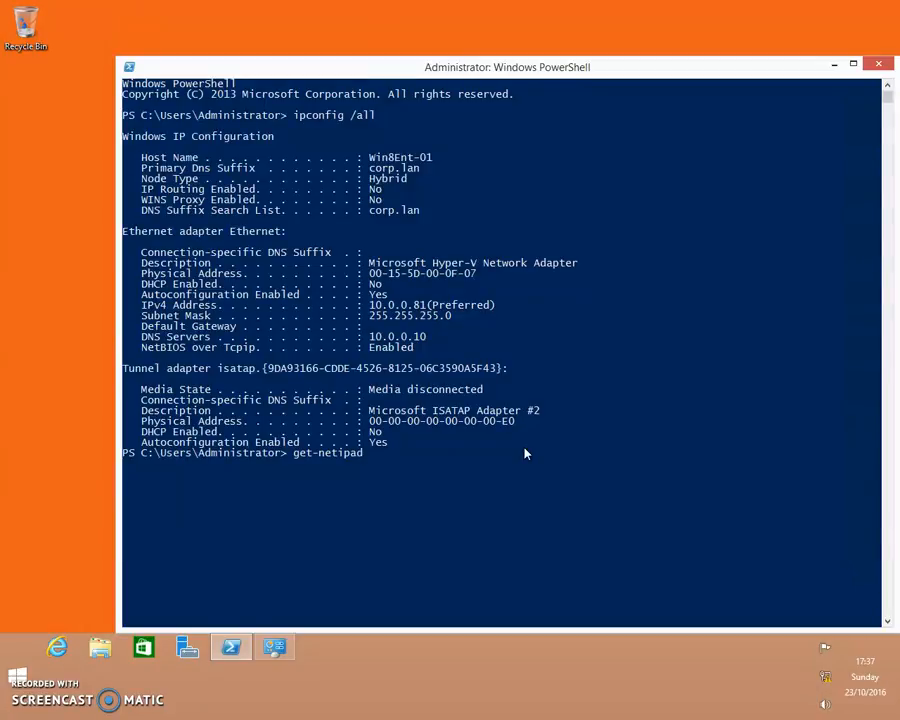
key("Tab")
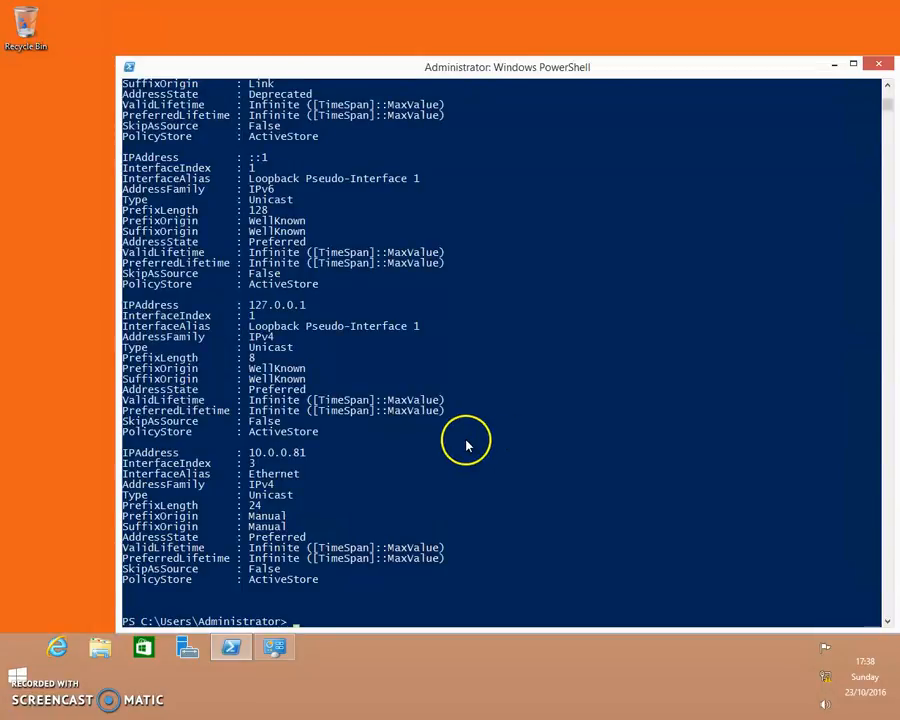
scroll(466, 442, "up", 4)
scroll(468, 425, "down", 7)
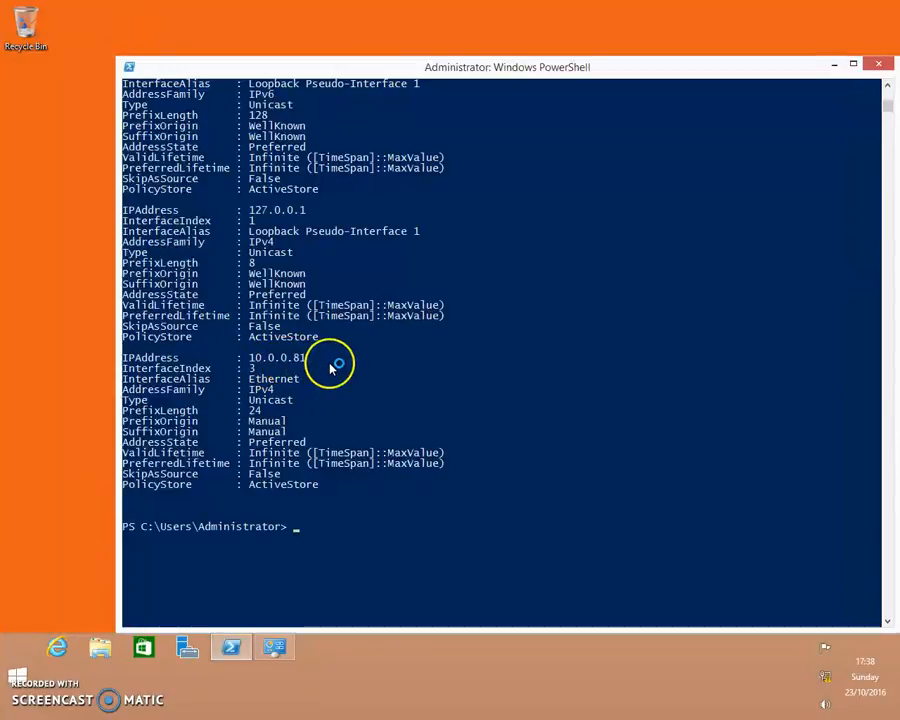
type("cls")
key("Return")
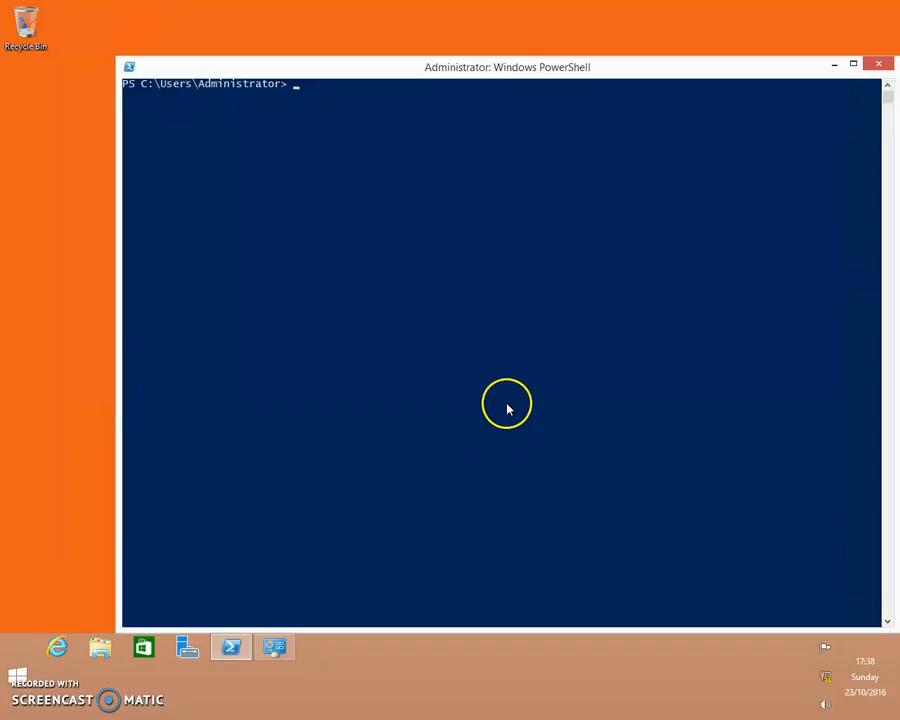
Set the Ethernet connection's IPv4 properties to obtain both the IP address and the DNS server address automatically.
left_click(274, 650)
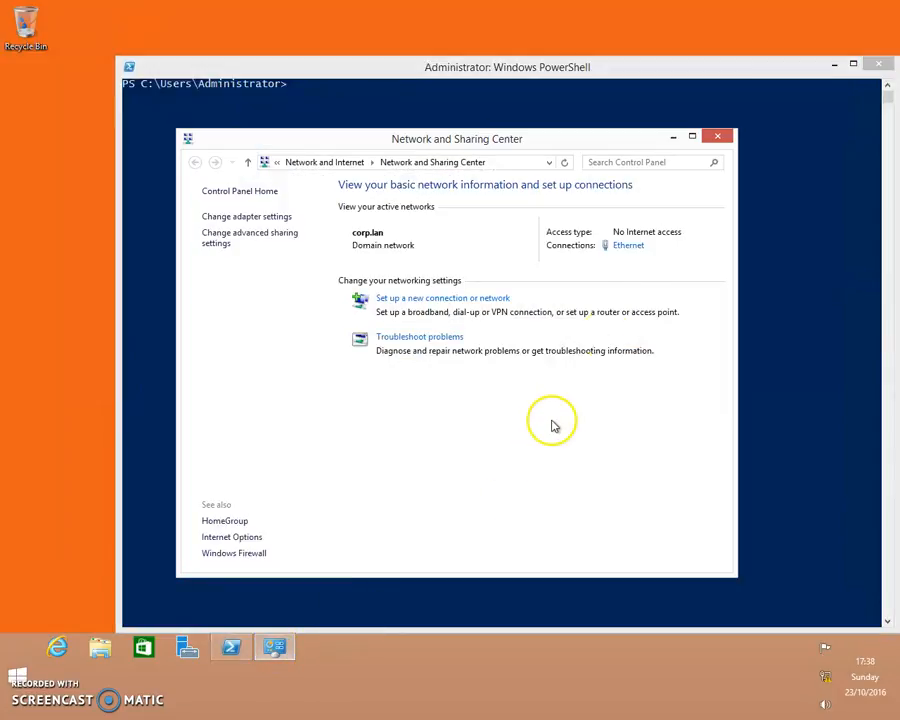
left_click(630, 246)
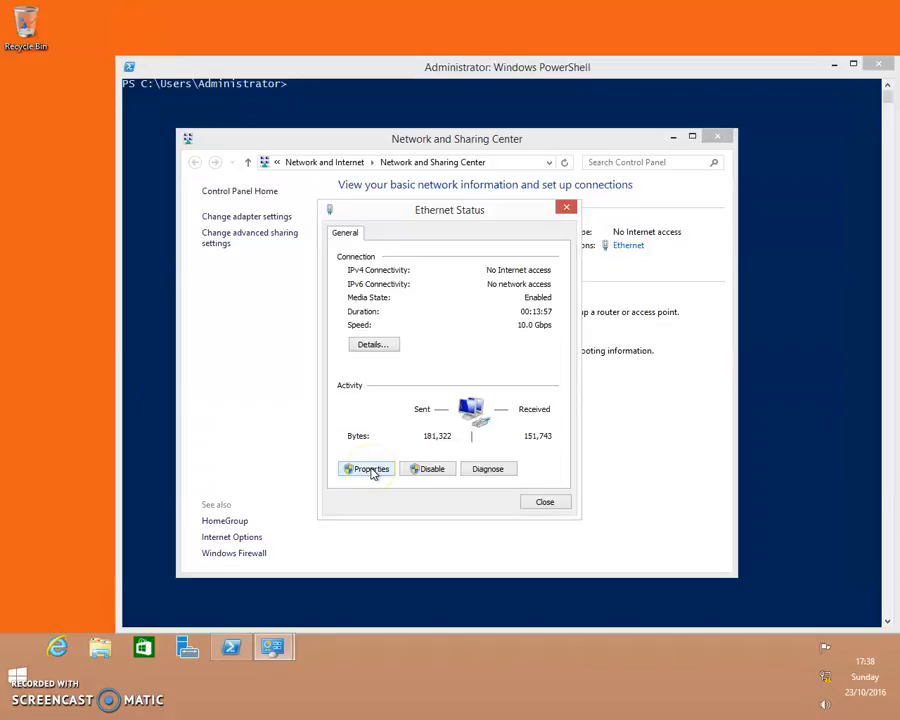
left_click(371, 470)
scroll(459, 389, "down", 1)
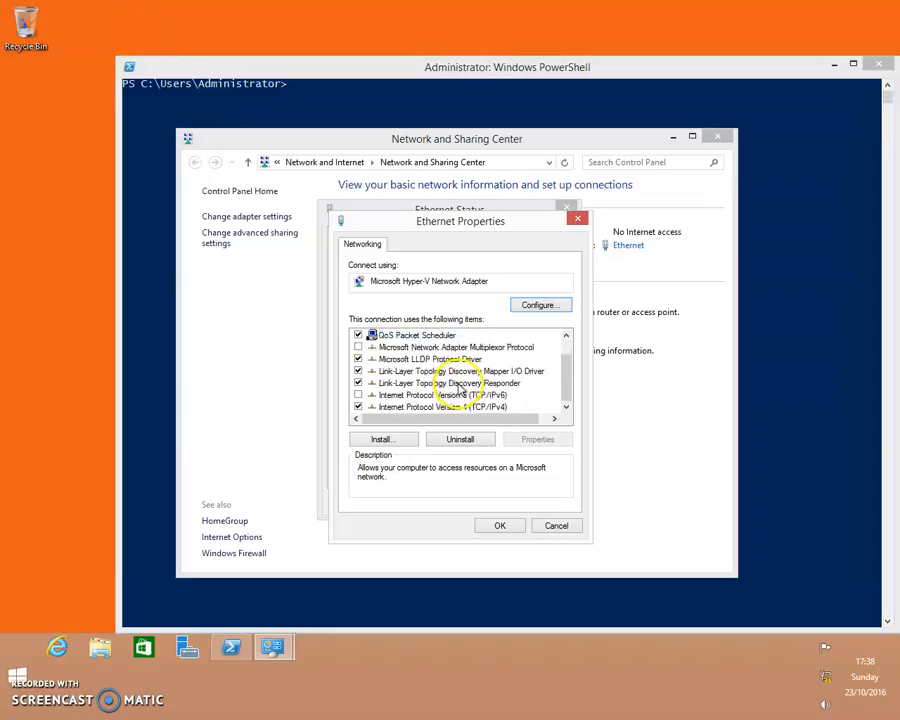
double_click(459, 408)
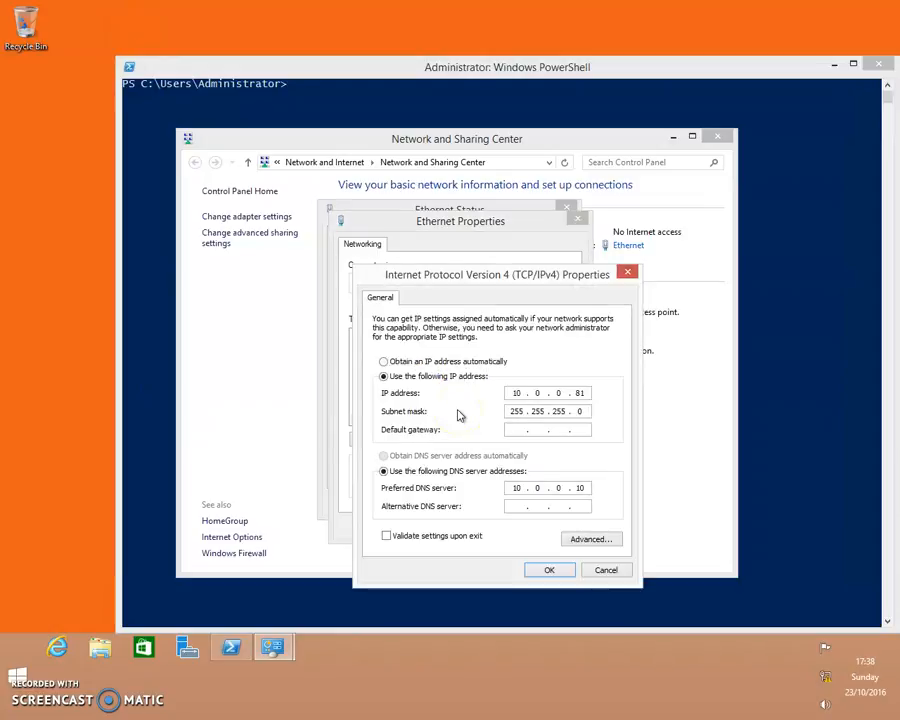
left_click(430, 362)
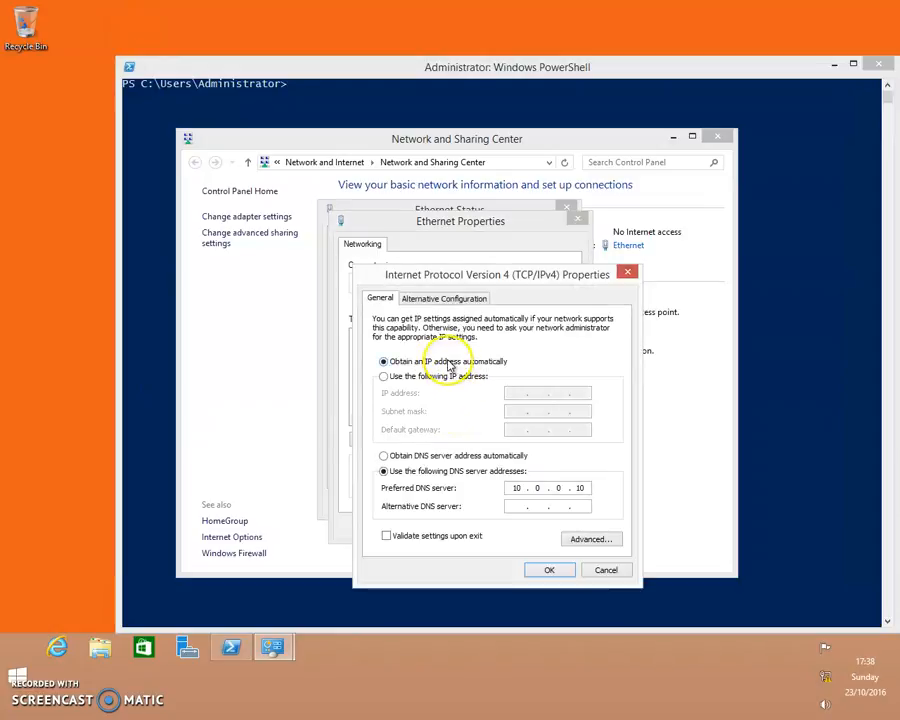
left_click(441, 457)
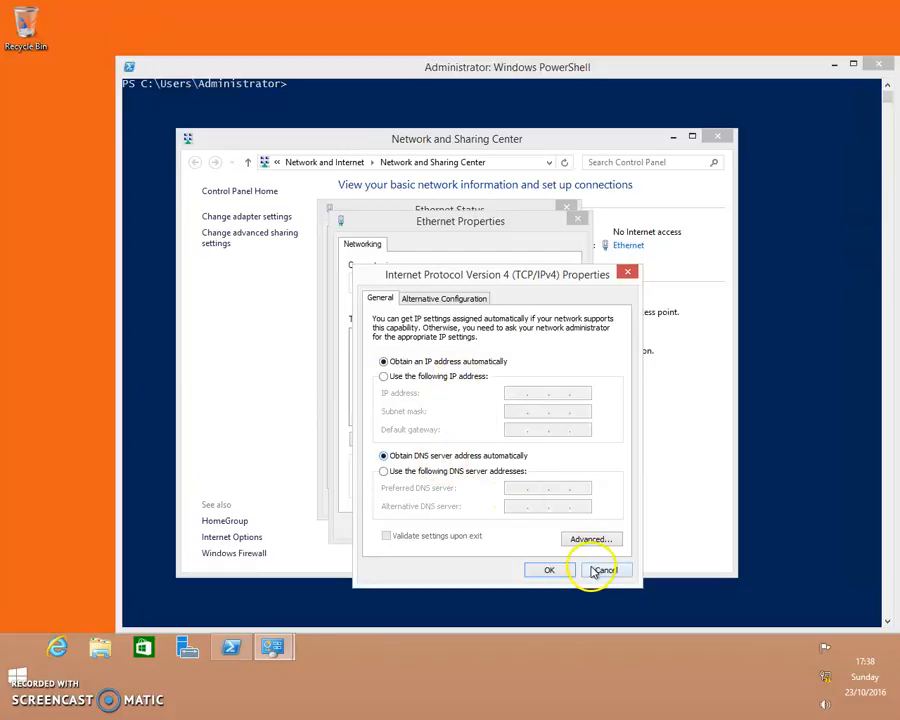
left_click(555, 570)
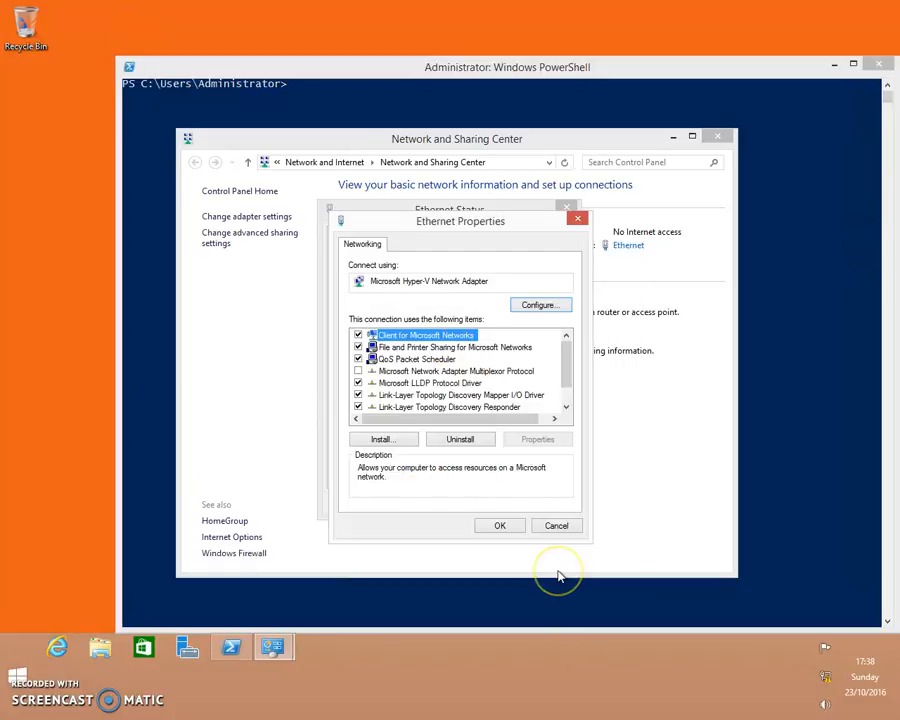
left_click(503, 527)
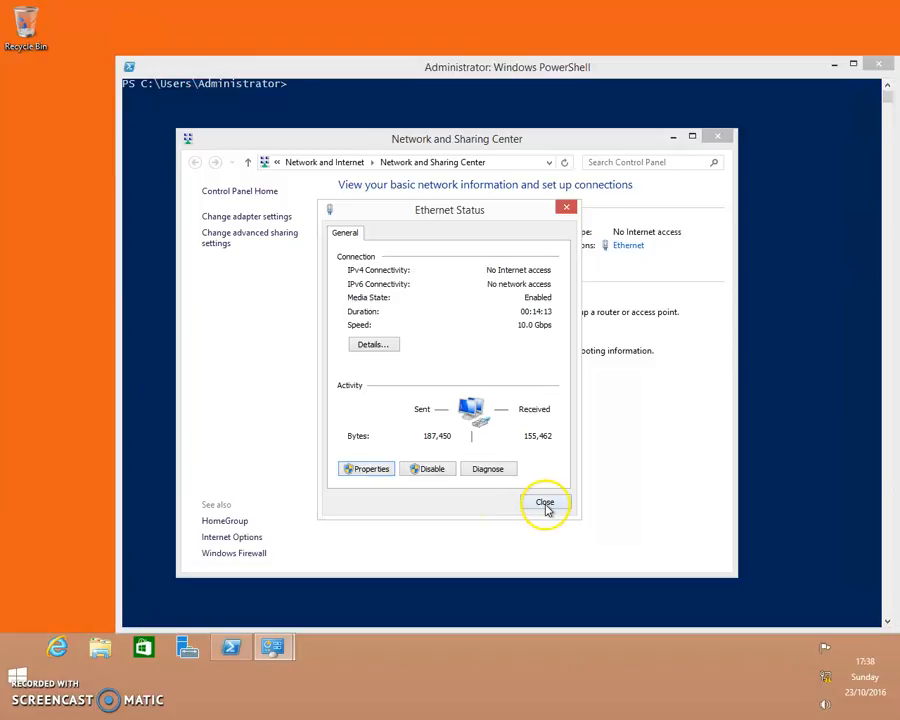
left_click(545, 504)
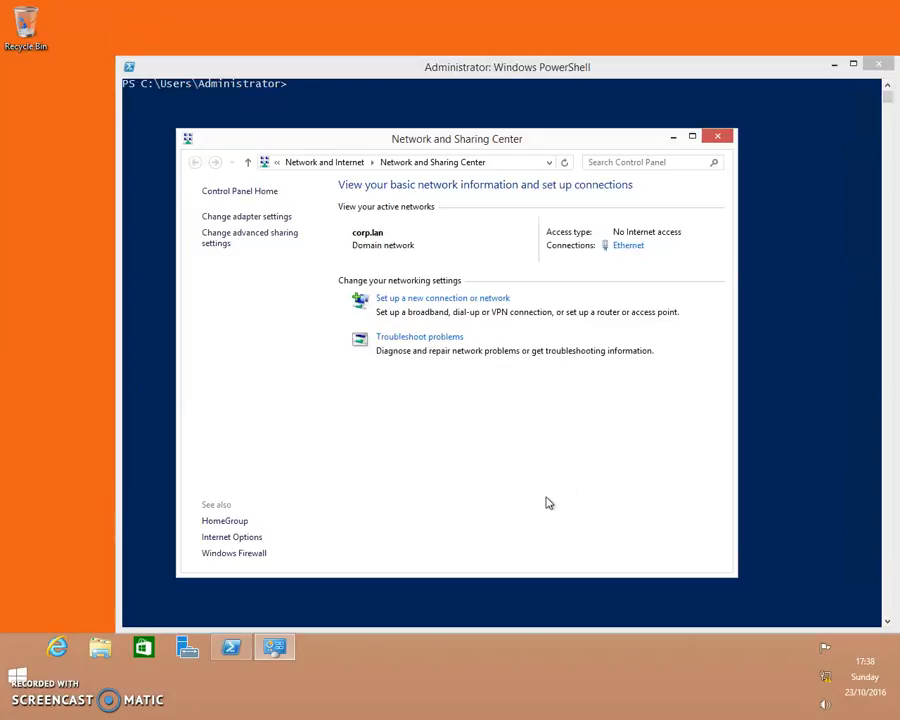
Switch to Windows PowerShell on the client and enter the ipconfig command.
left_click(361, 105)
type("ipcof")
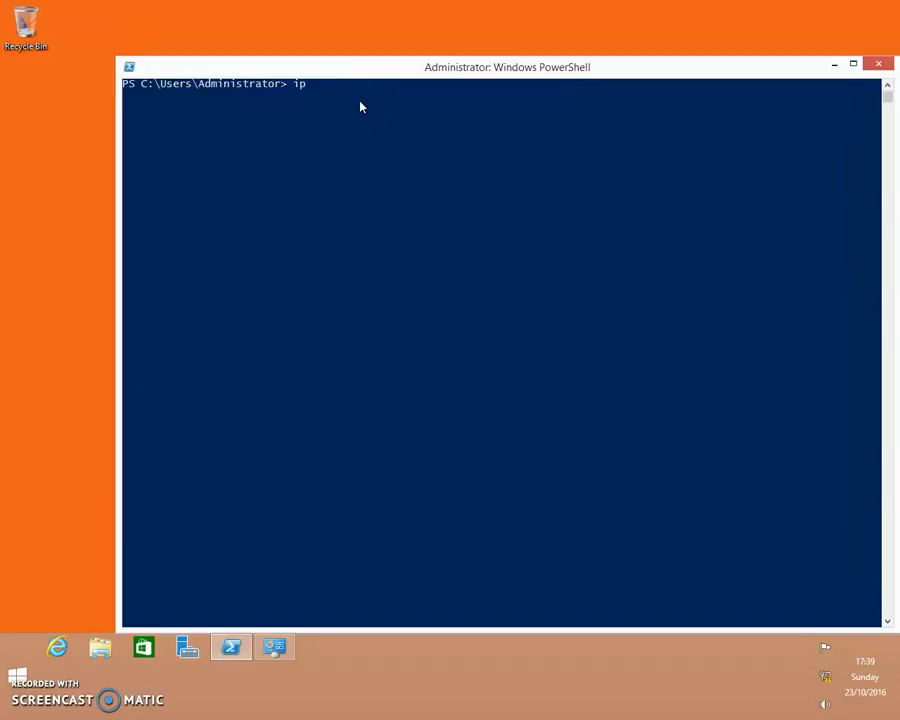
key("BackSpace")
type("ngif")
key("BackSpace")
key("BackSpace")
key("BackSpace")
type("fi")
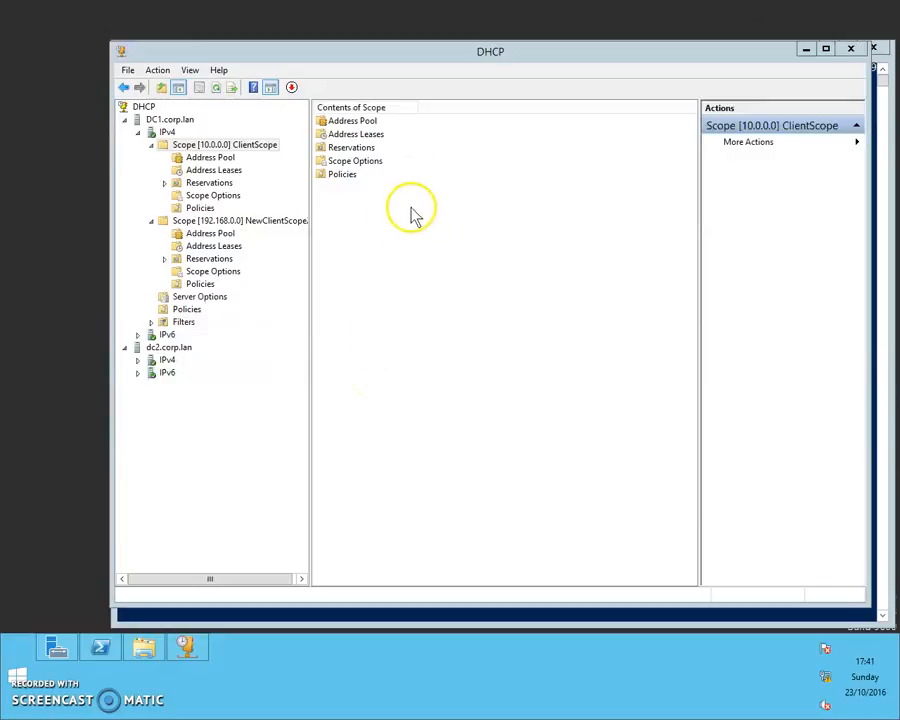
Start a new reservation under ClientScope on DC1.corp.lan and name it AdminPC.
left_click(250, 147)
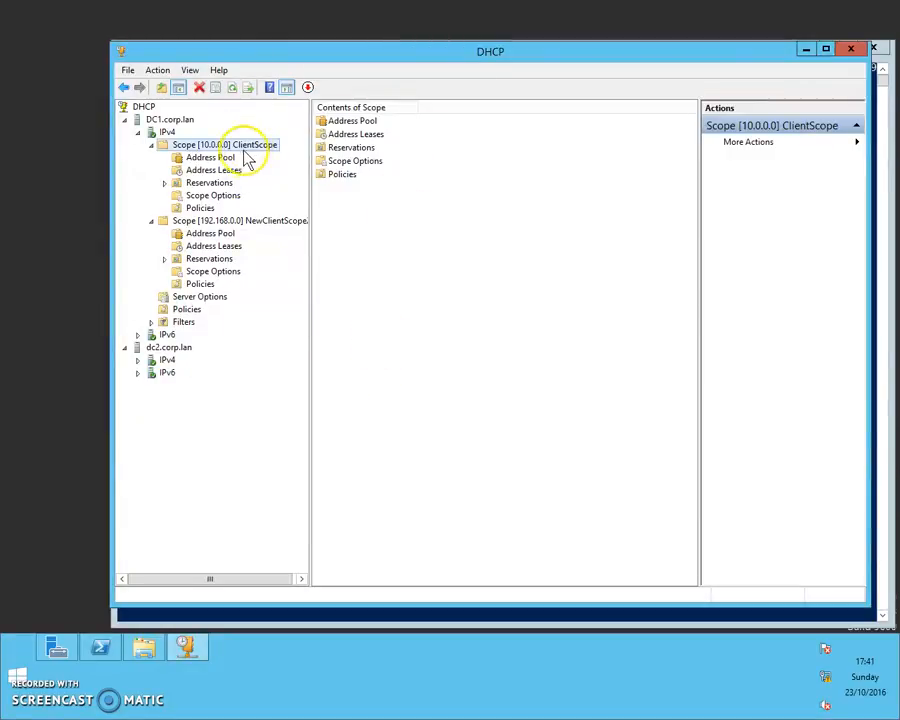
left_click(224, 186)
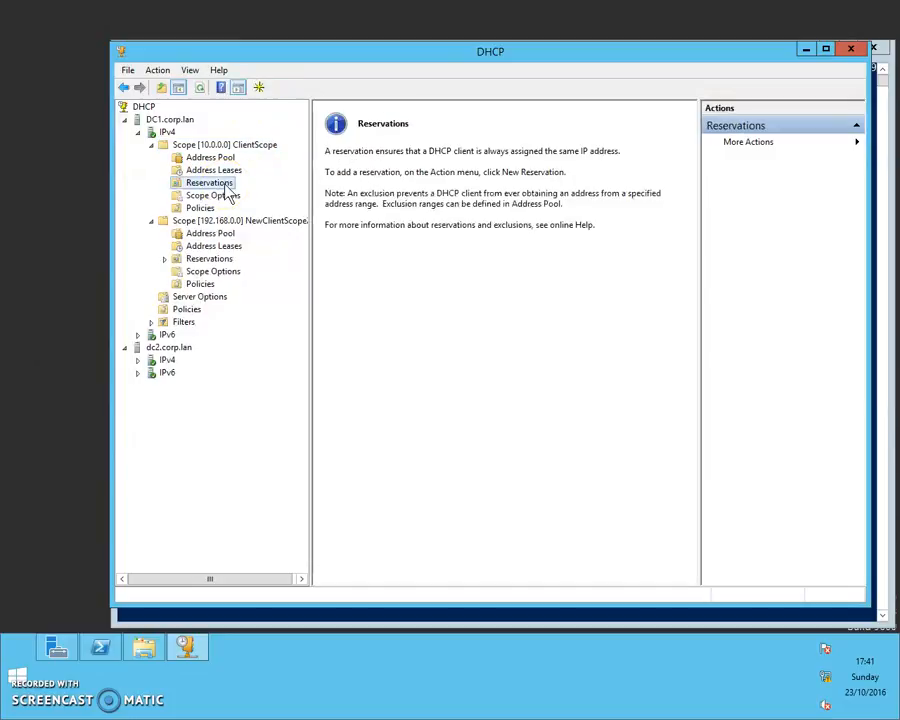
right_click(227, 187)
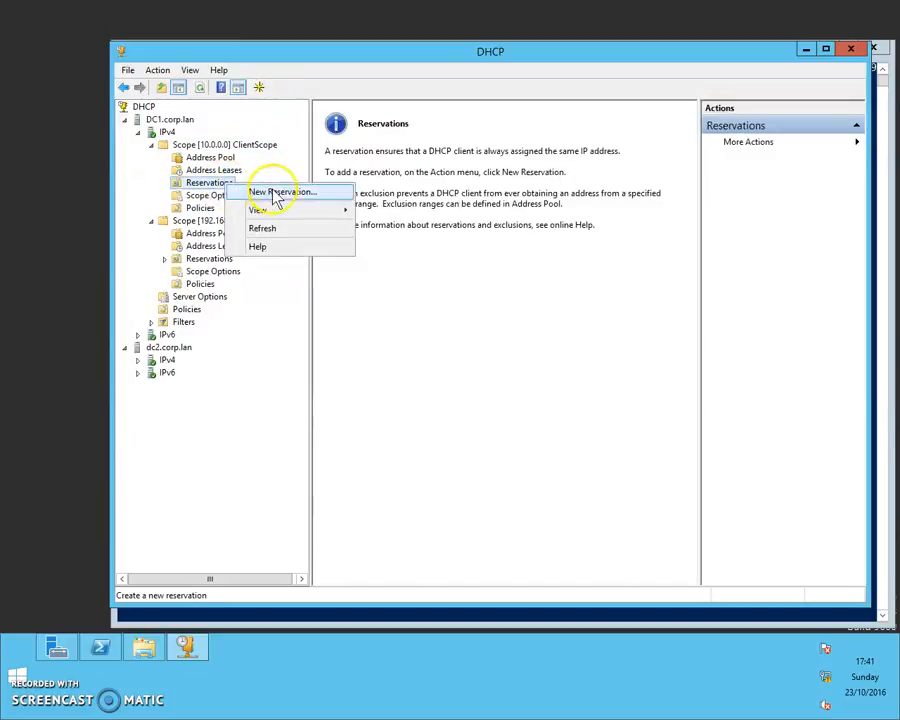
left_click(273, 190)
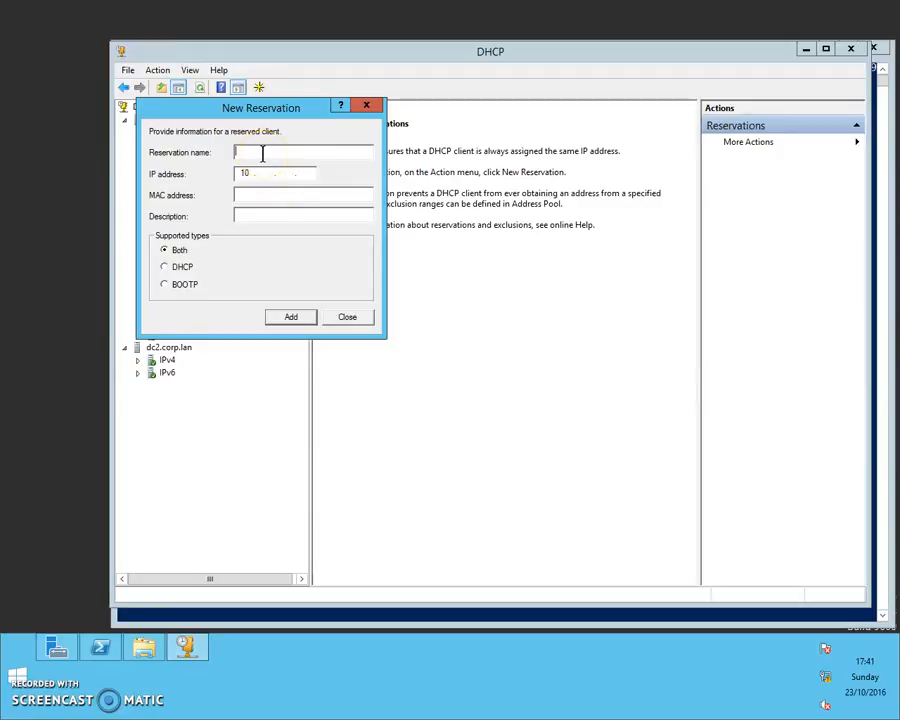
type("AdminPC")
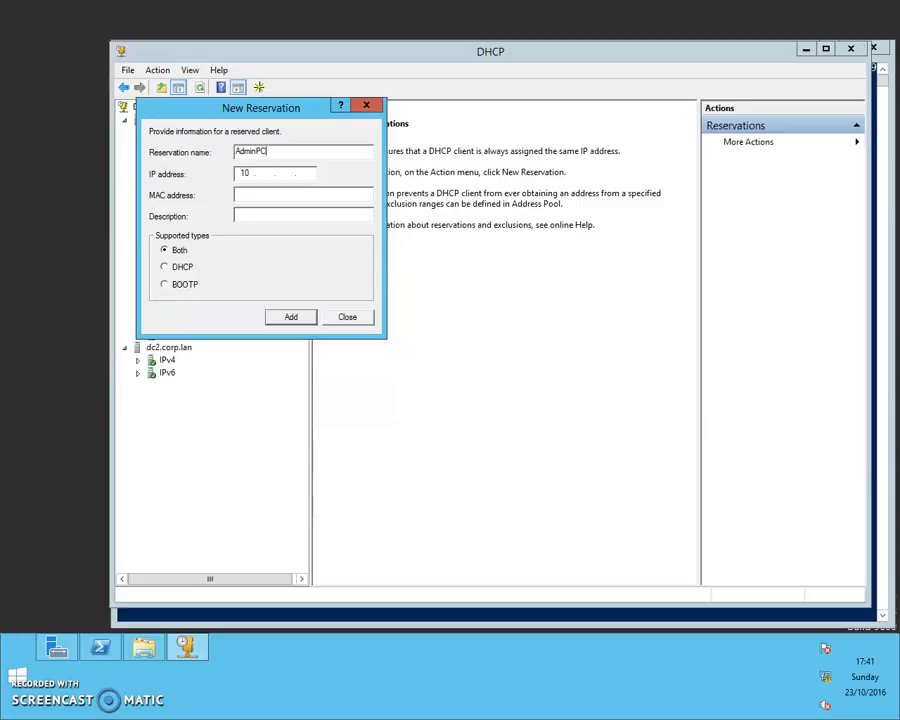
Set the AdminPC reservation's IP address to 10.0.0.181.
left_click(280, 172)
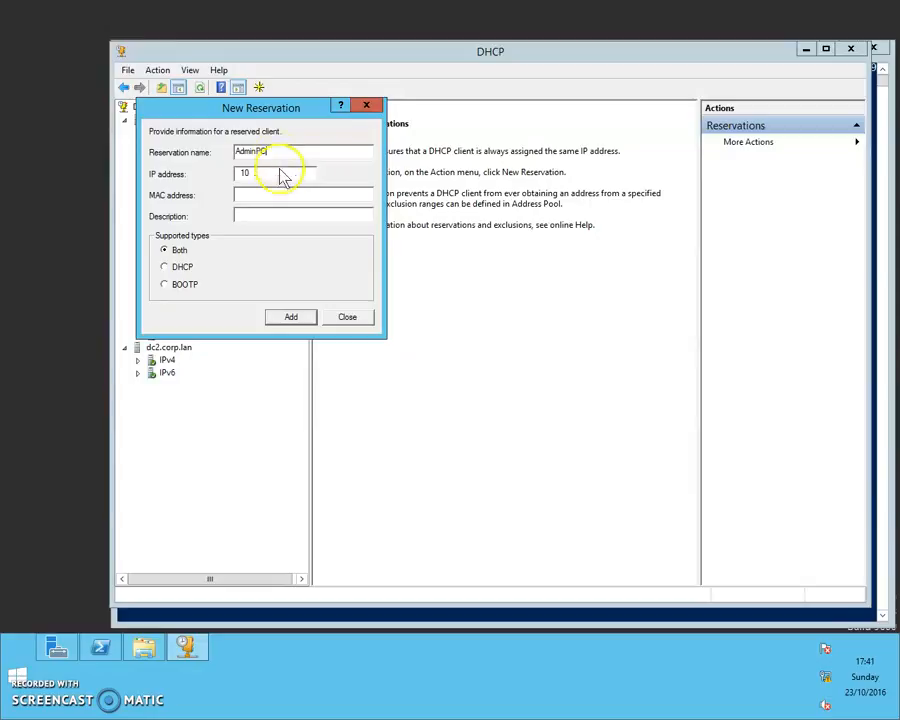
type("10 . 0")
left_click(286, 173)
left_click_drag(296, 118, 471, 186)
type("0 . ")
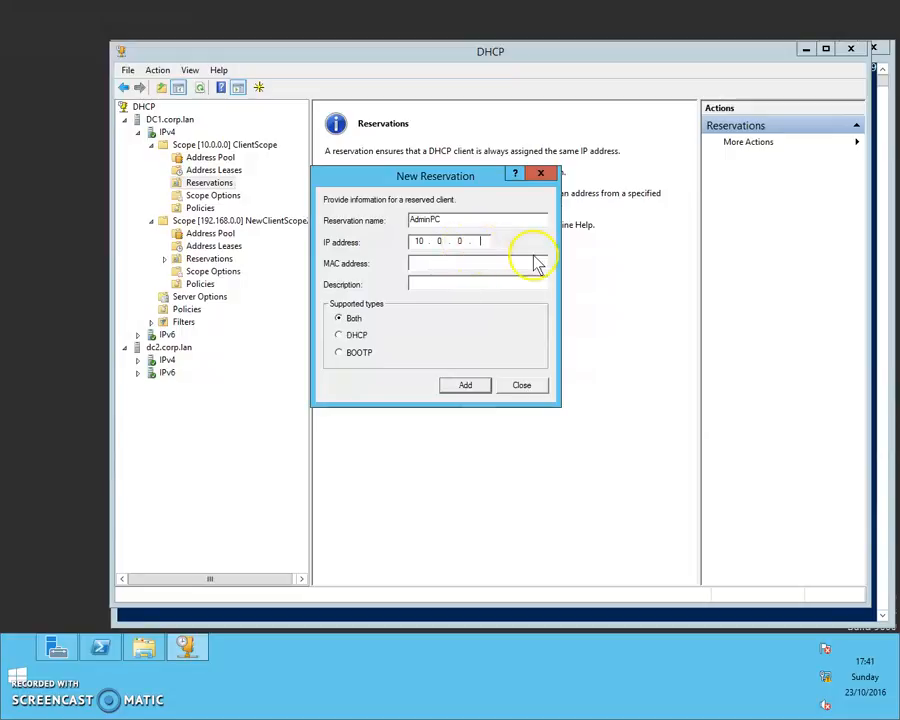
type("18")
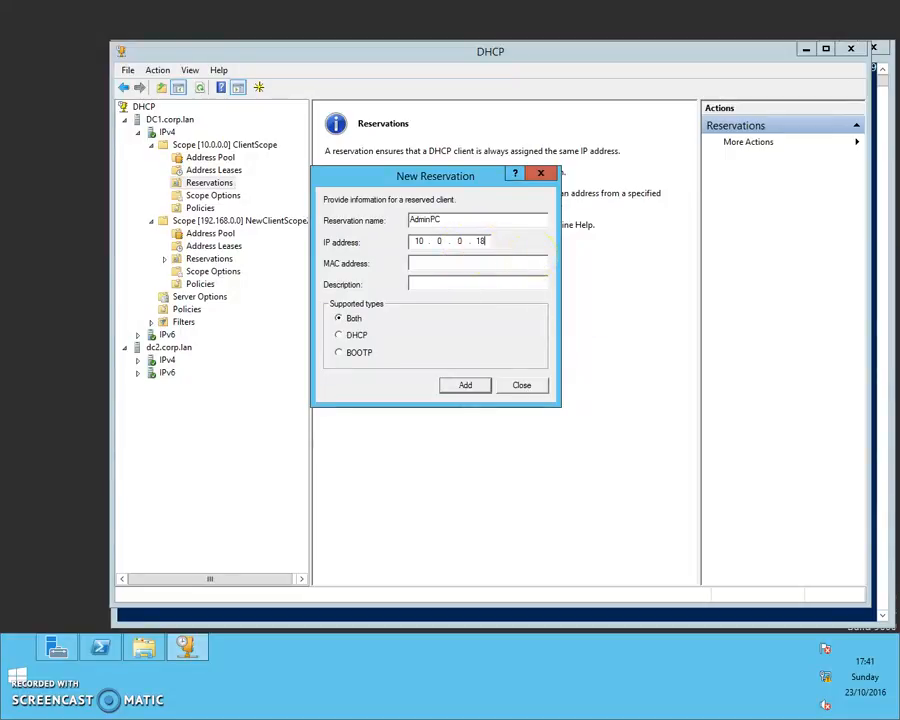
type("1")
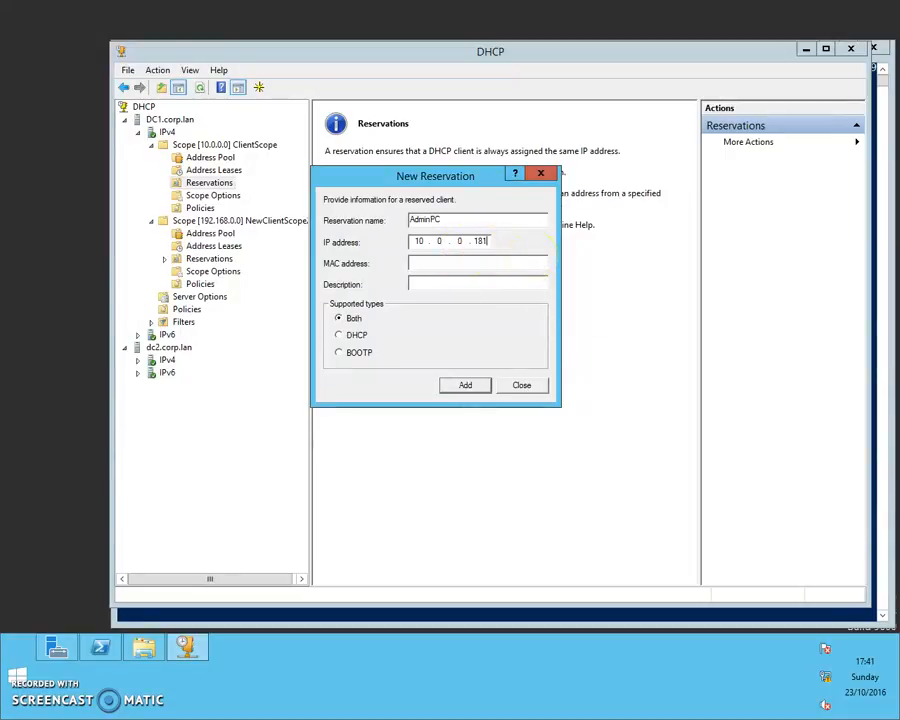
Enter MAC address 00-15-5D-00-0F-07 and description AdminPC, add the reservation, and close the New Reservation dialog.
left_click(501, 261)
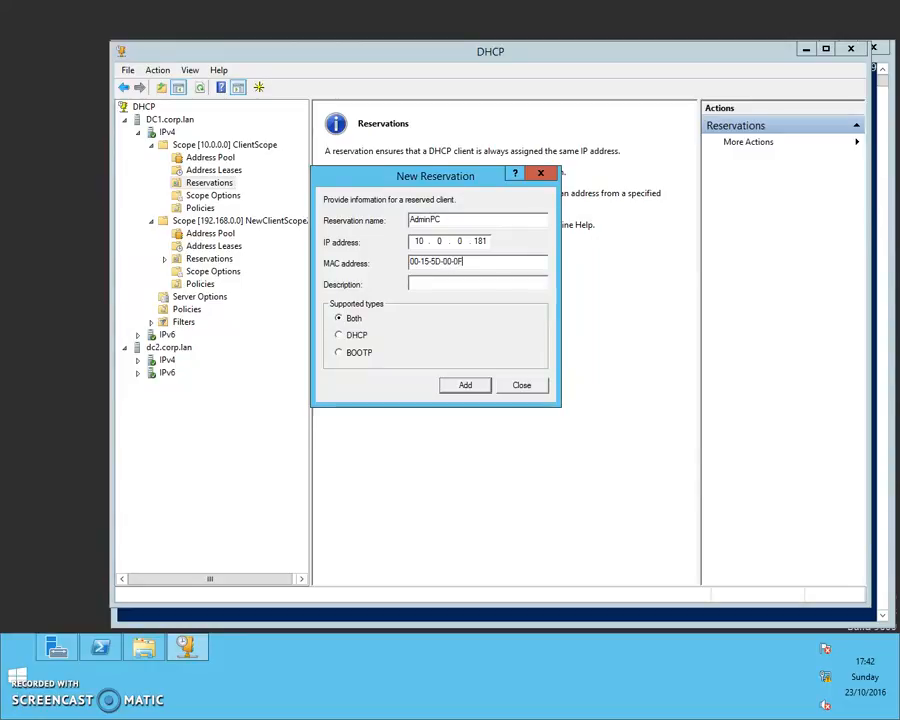
type("-07")
left_click_drag(455, 220, 381, 219)
key("ctrl+c")
left_click(487, 283)
key("ctrl+v")
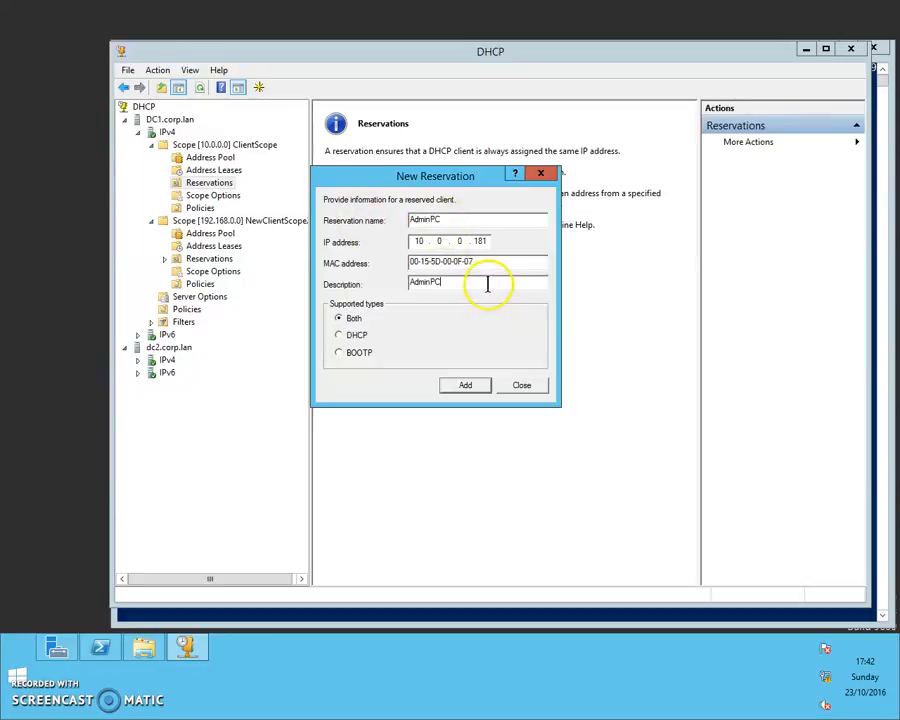
left_click(466, 388)
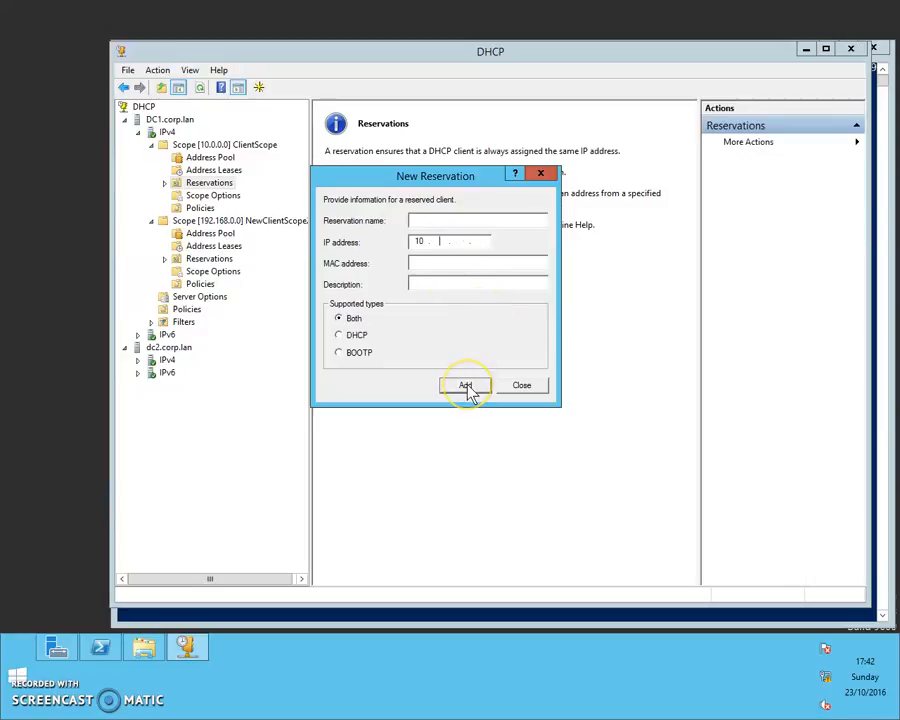
left_click(514, 392)
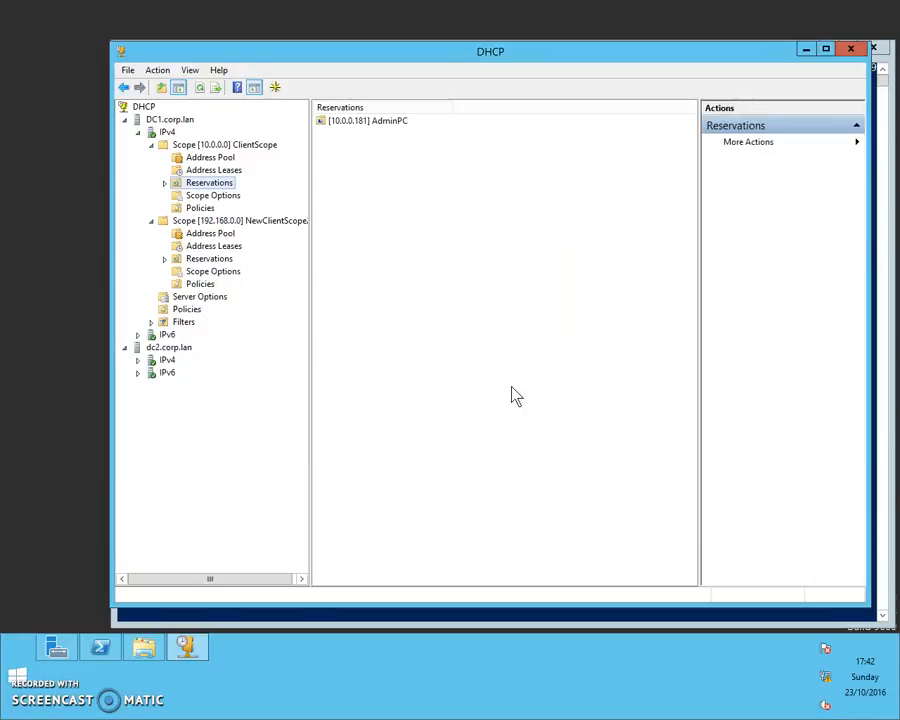
Review the AdminPC reservation's options and ClientScope's address leases.
left_click(166, 184)
left_click(232, 196)
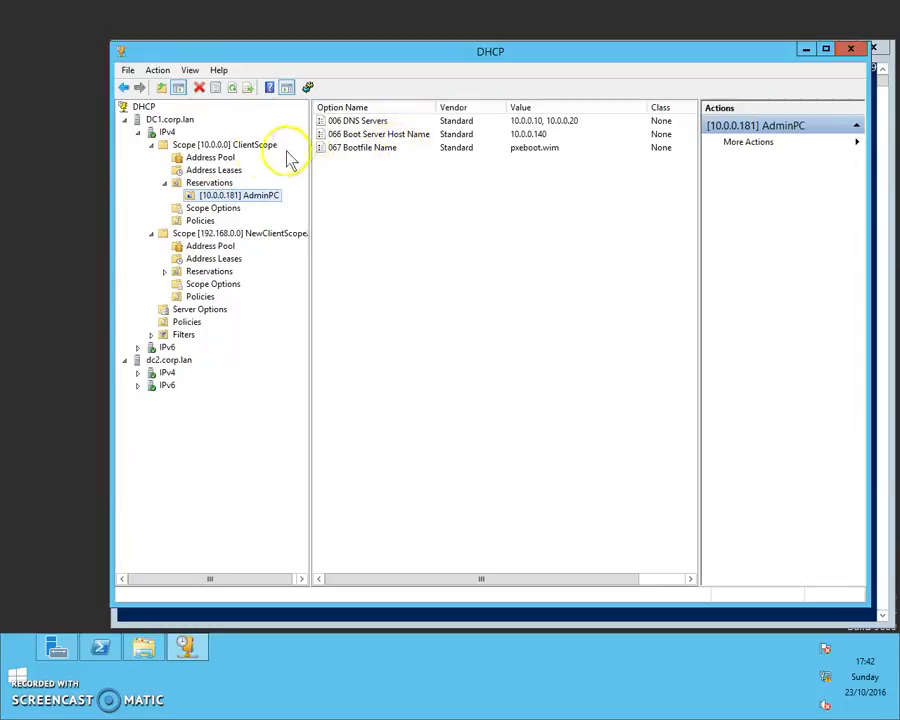
left_click(224, 173)
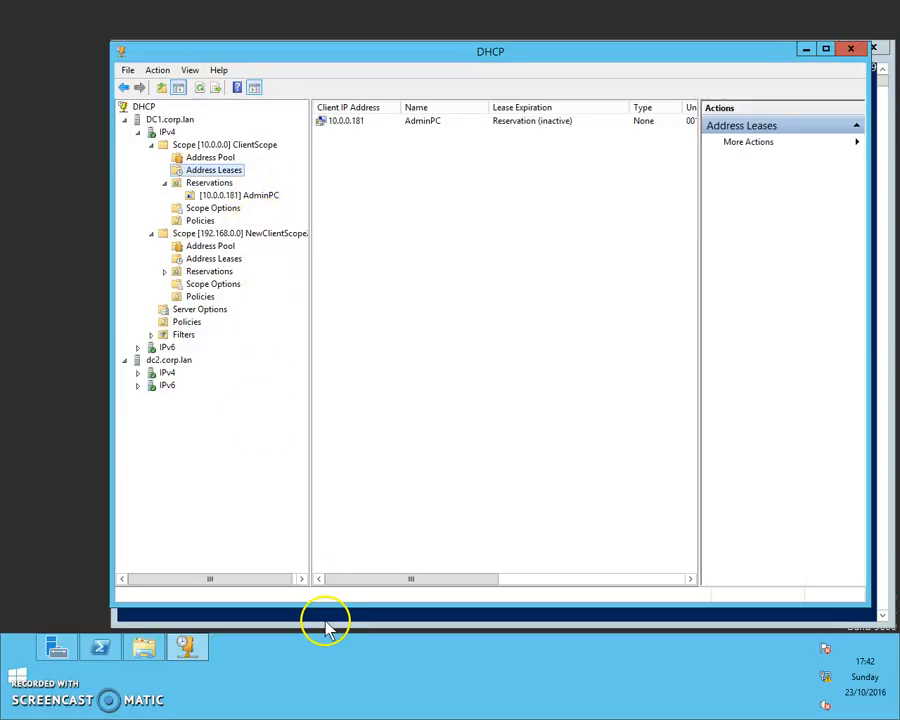
Switch to Windows PowerShell on the client and run ipconfig /all to check its DHCP-assigned address.
left_click(327, 138)
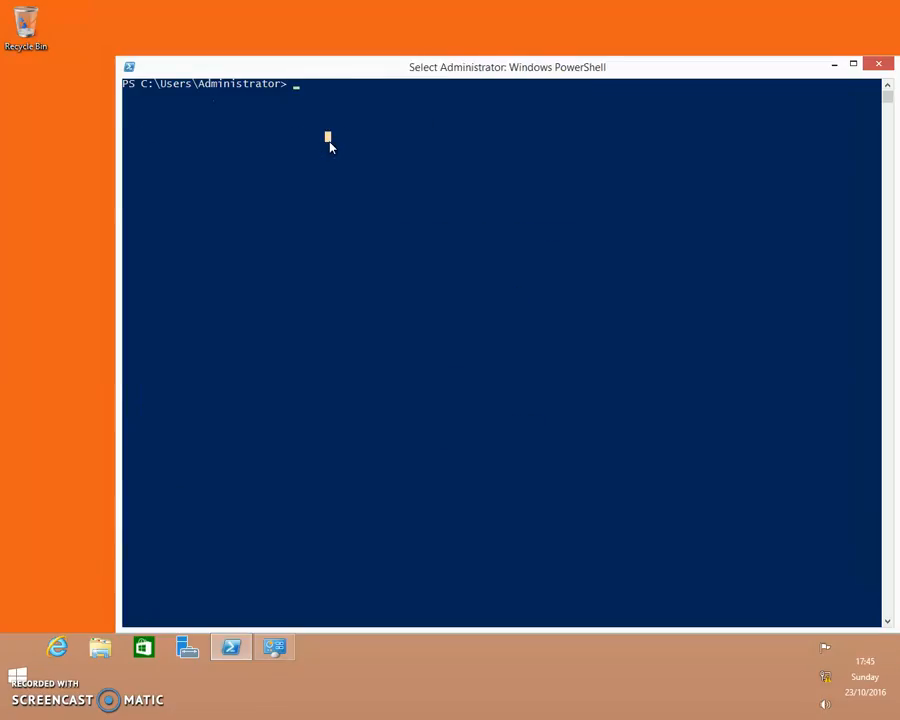
key("Up")
key("Up")
key("Return")
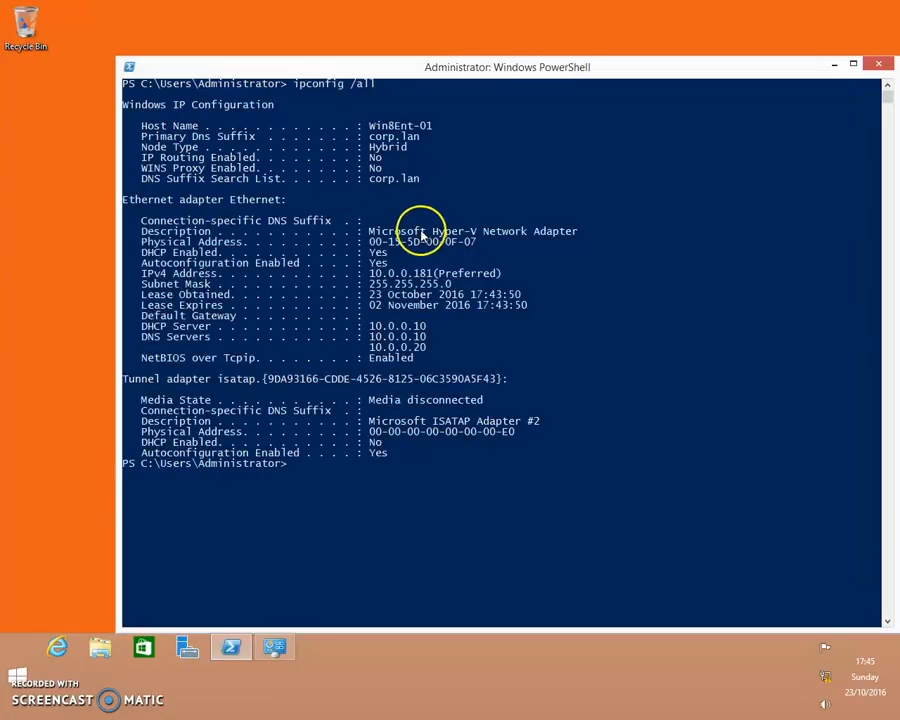